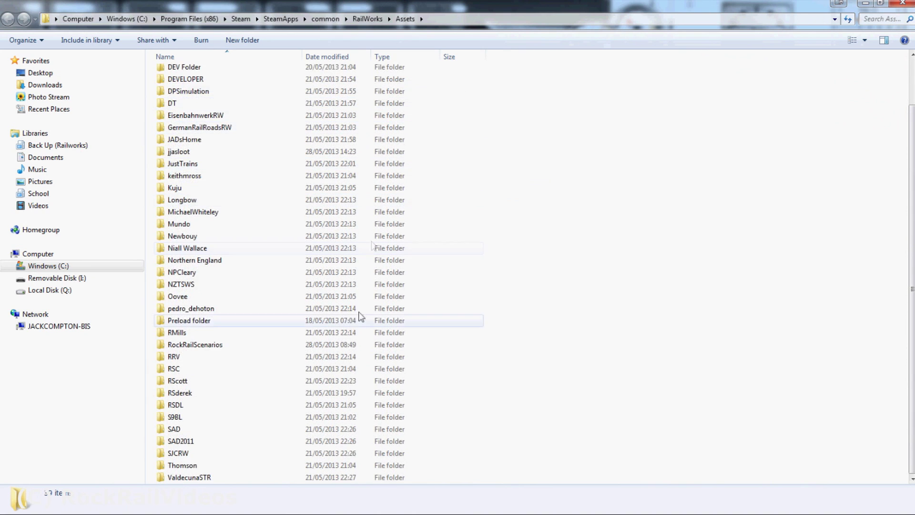
# Navigate through Kuju > RailSimulator > RailVehicles > Diesel into the Class47 folder.
pyautogui.scroll(1, 335, 215)
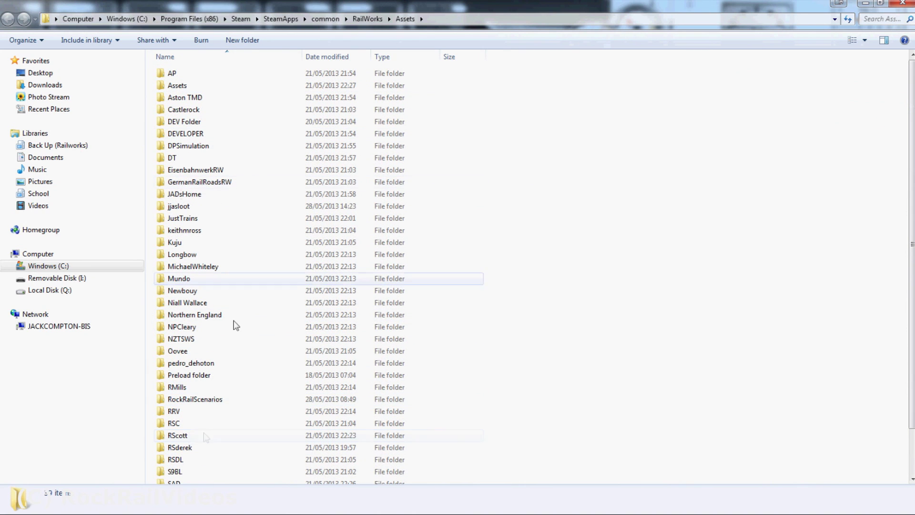
pyautogui.doubleClick(266, 247)
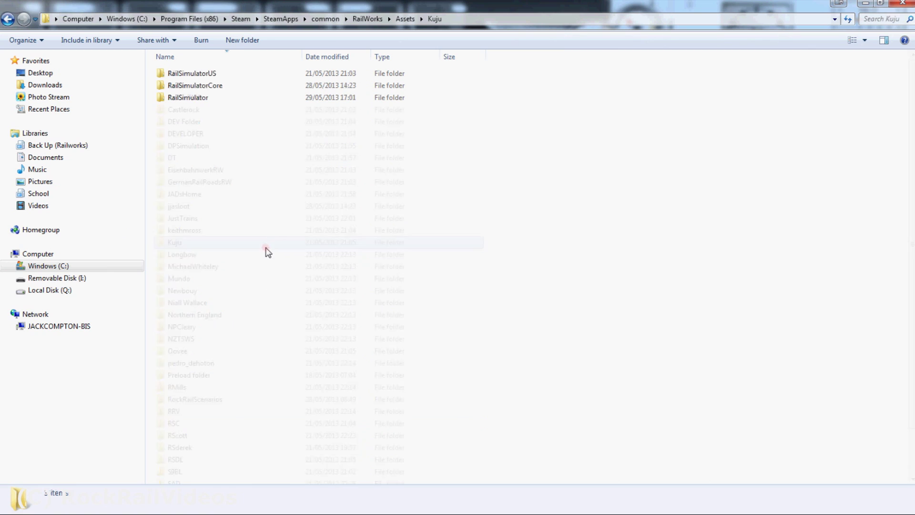
pyautogui.doubleClick(214, 99)
pyautogui.doubleClick(205, 148)
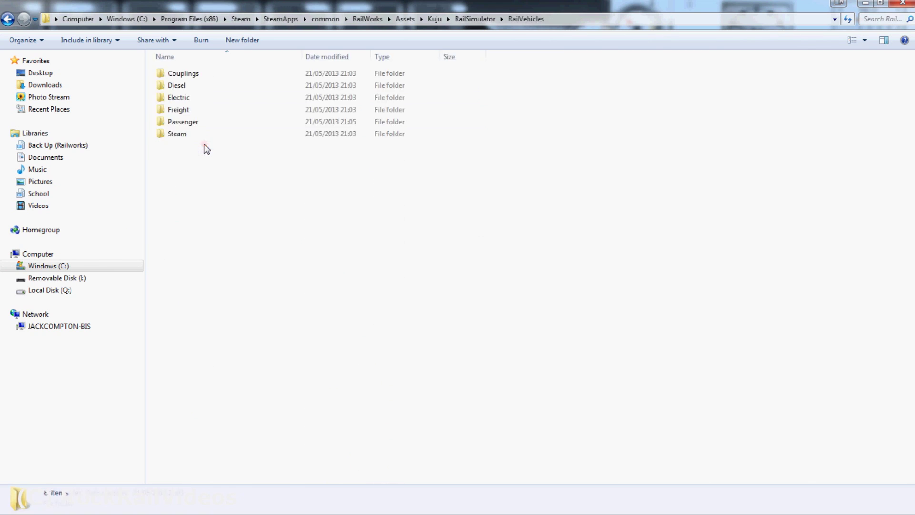
pyautogui.doubleClick(198, 86)
pyautogui.click(193, 98)
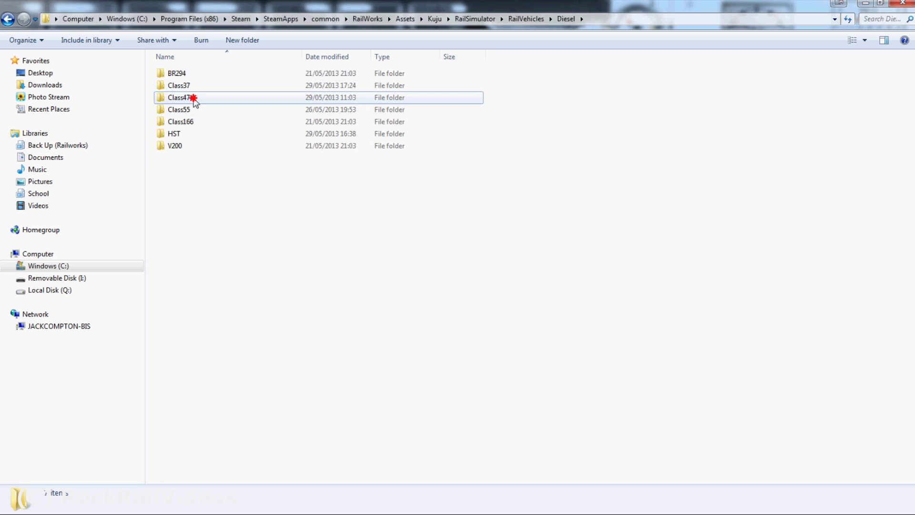
pyautogui.doubleClick(194, 99)
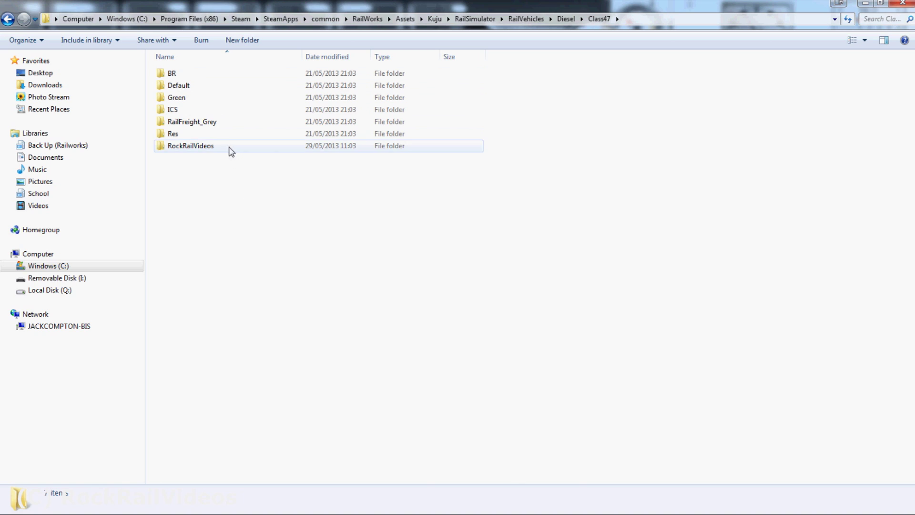
# Paste a duplicate of the BR folder into Class47.
pyautogui.click(199, 74)
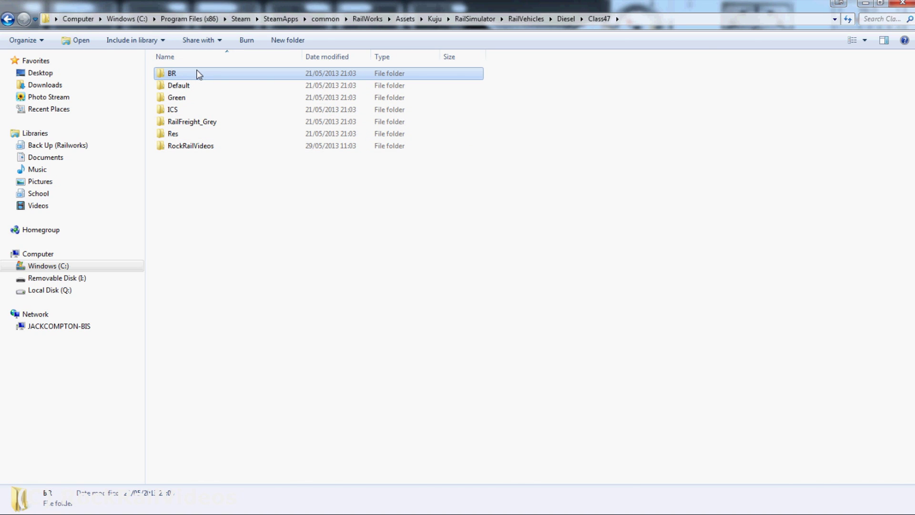
pyautogui.click(213, 219)
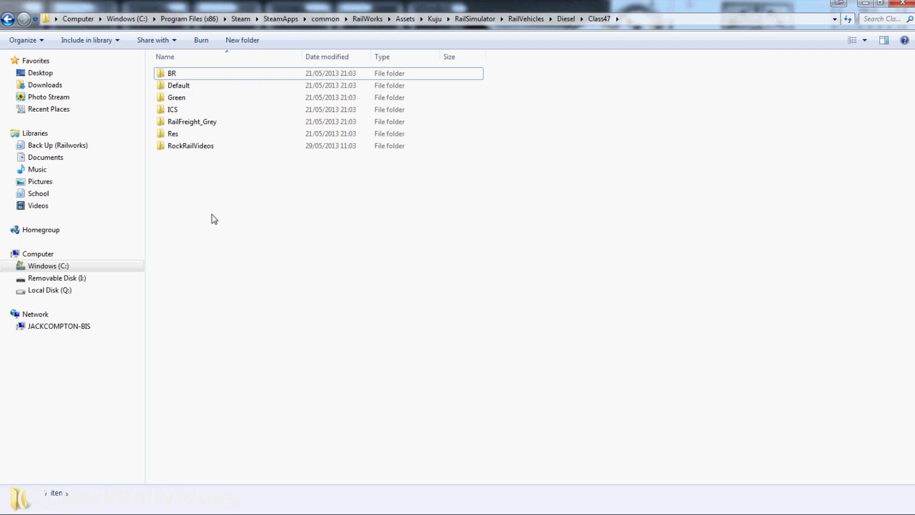
pyautogui.hotkey('ctrl', 'v')
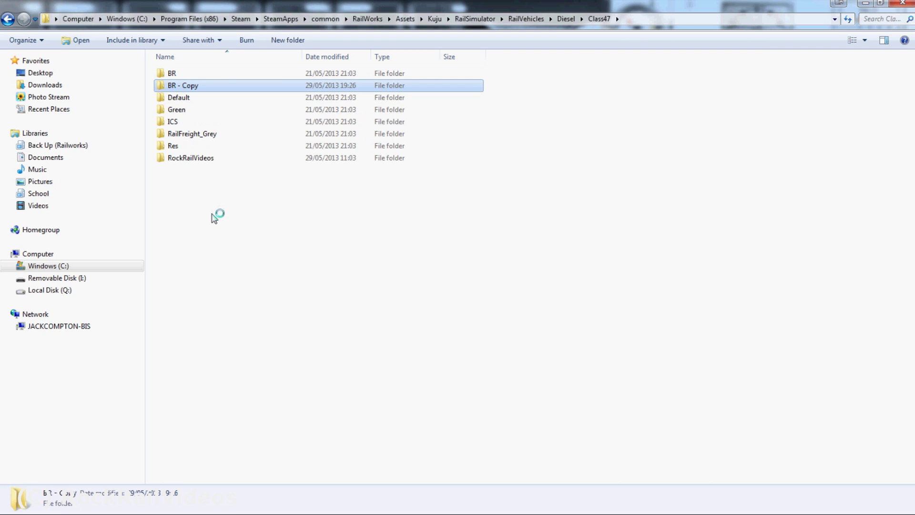
# Rename the copied folder to 'Demo Reskin' and minimize Explorer to the desktop.
pyautogui.rightClick(207, 89)
pyautogui.click(236, 321)
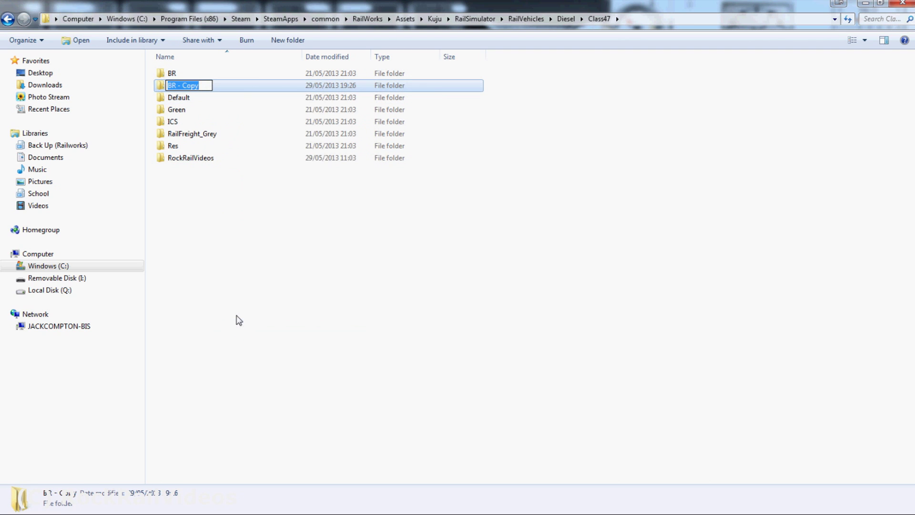
pyautogui.press('BackSpace')
pyautogui.write('De')
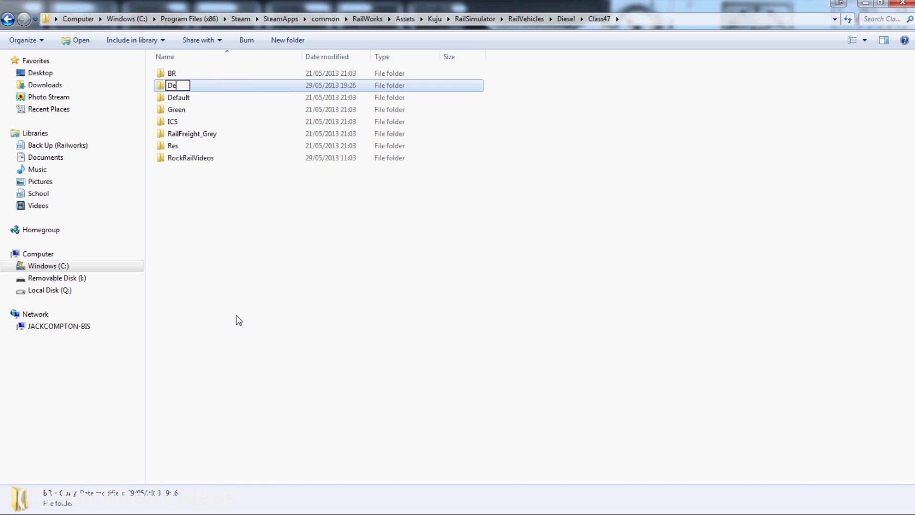
pyautogui.write('mo Reskin')
pyautogui.press('Return')
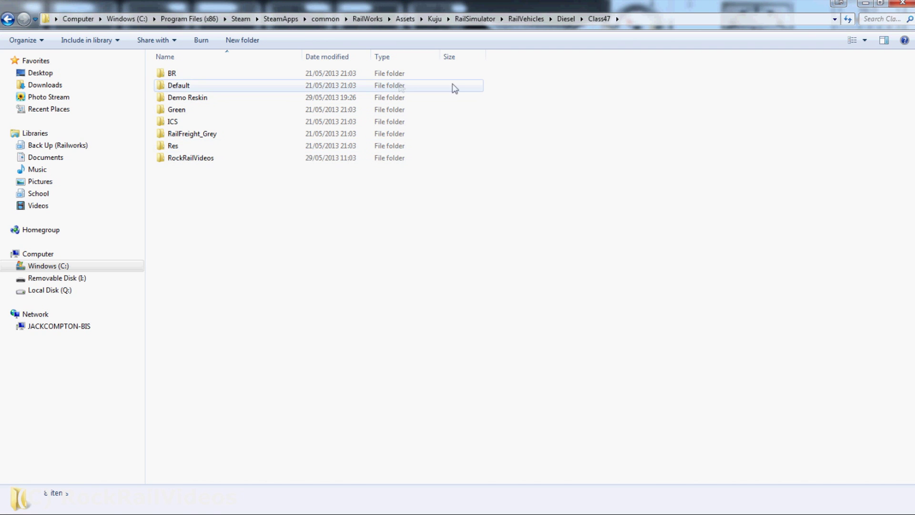
pyautogui.click(868, 5)
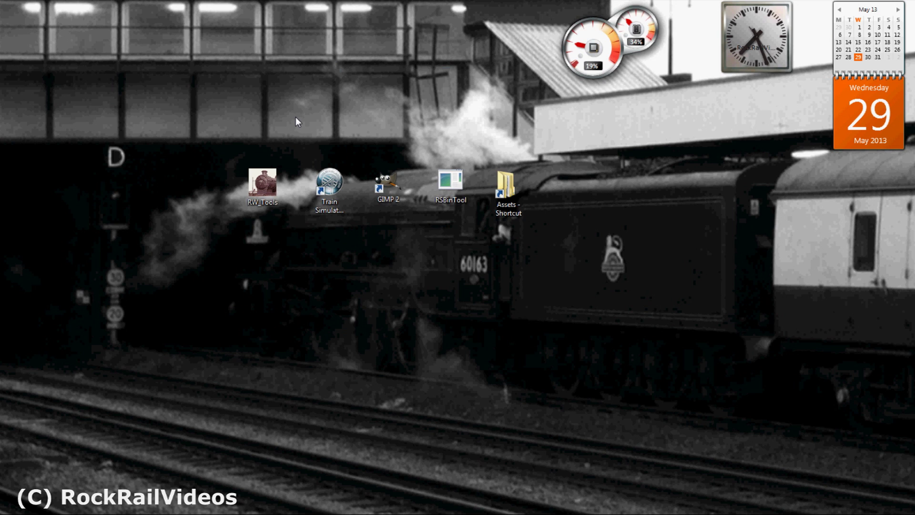
# Launch RW_Tools and choose Open TS2013 File from the Files menu.
pyautogui.doubleClick(271, 184)
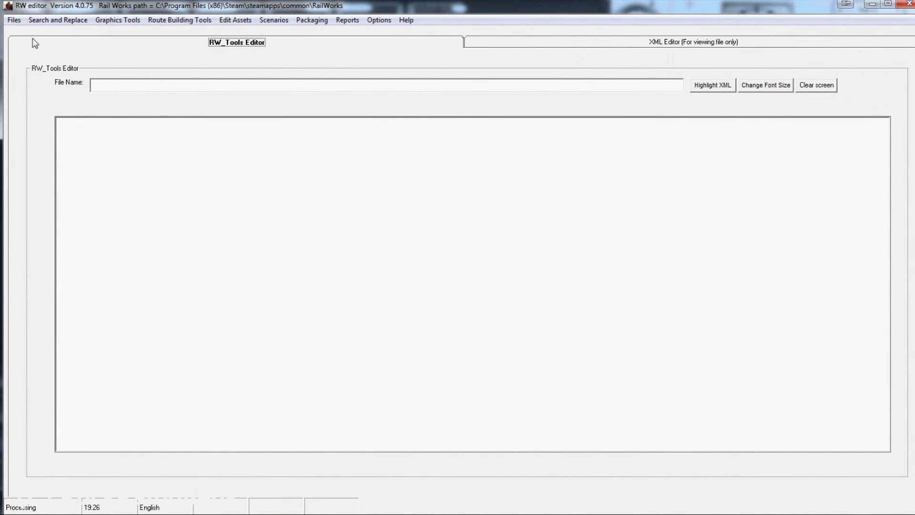
pyautogui.click(14, 20)
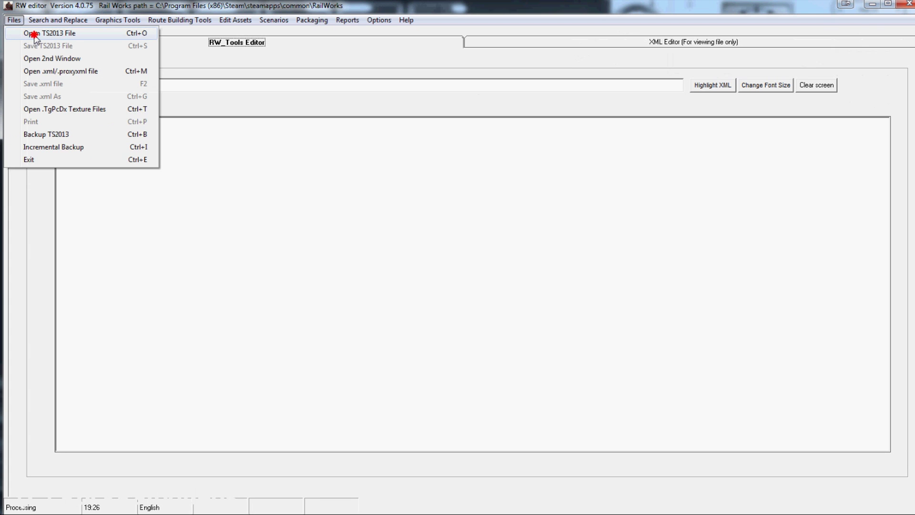
pyautogui.click(34, 33)
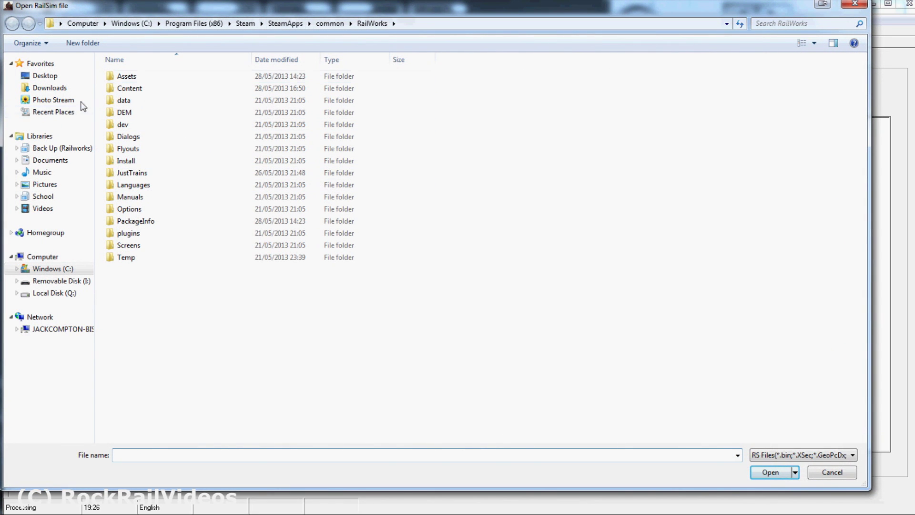
# Browse Assets to Class47\Demo Reskin\Engine and open class47_br.bin.
pyautogui.doubleClick(124, 77)
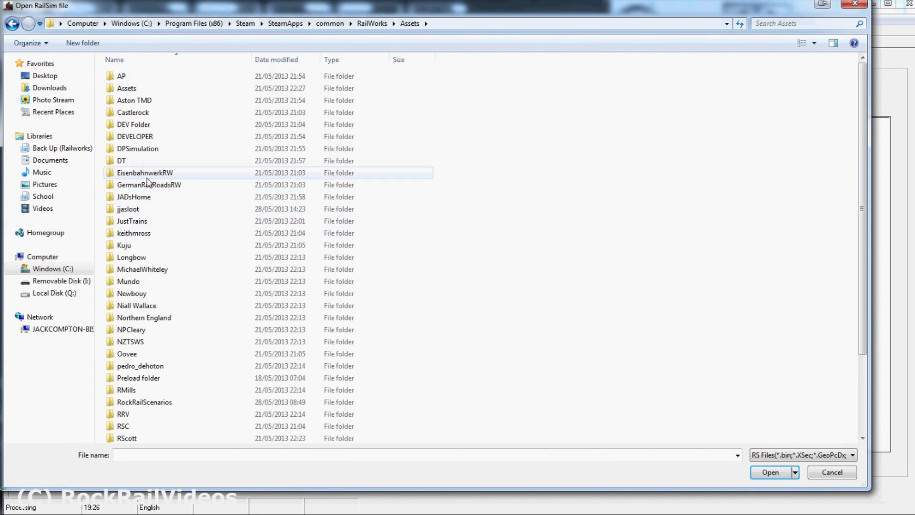
pyautogui.doubleClick(143, 246)
pyautogui.doubleClick(150, 78)
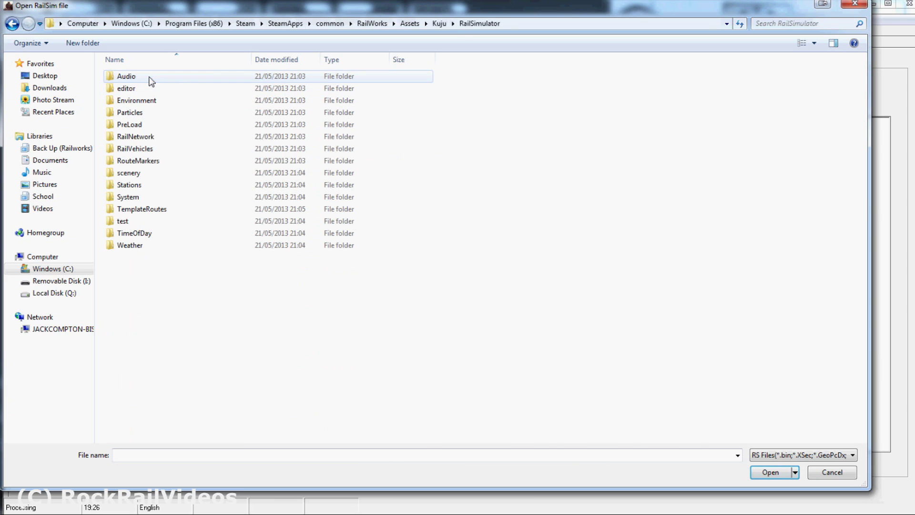
pyautogui.doubleClick(139, 148)
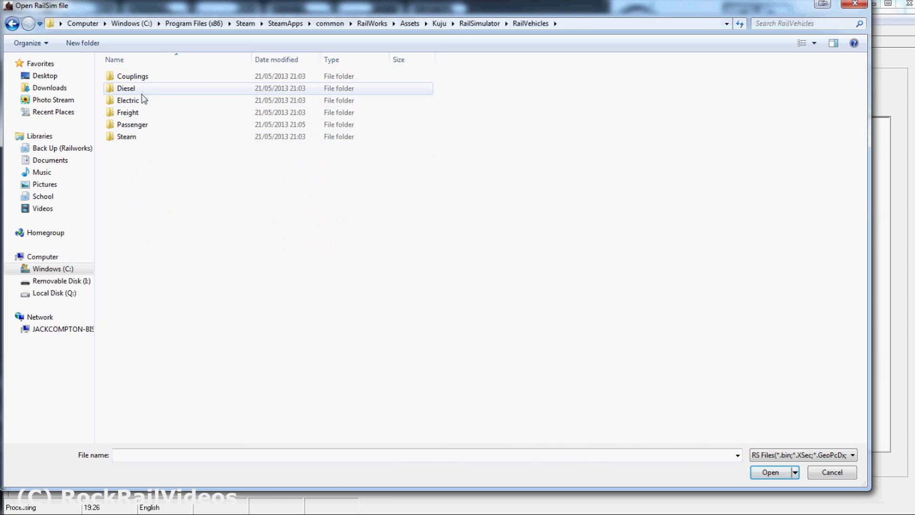
pyautogui.doubleClick(141, 90)
pyautogui.doubleClick(148, 100)
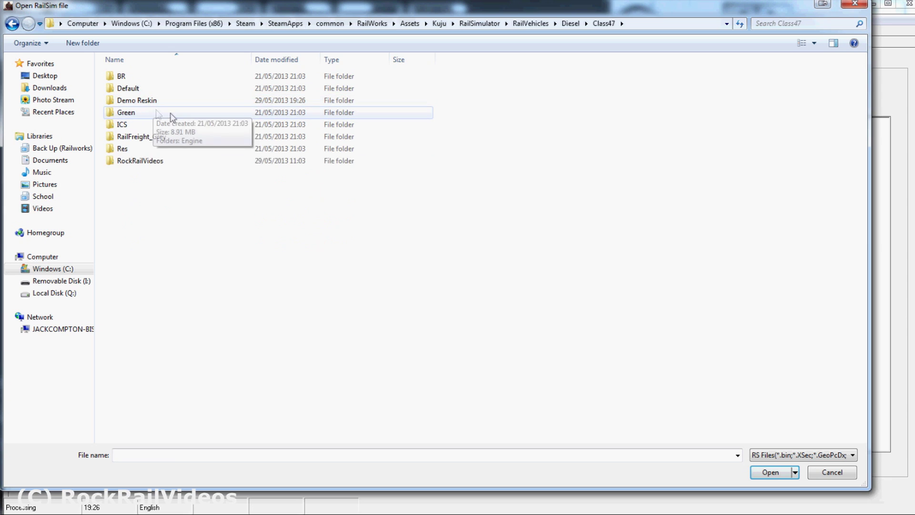
pyautogui.doubleClick(134, 101)
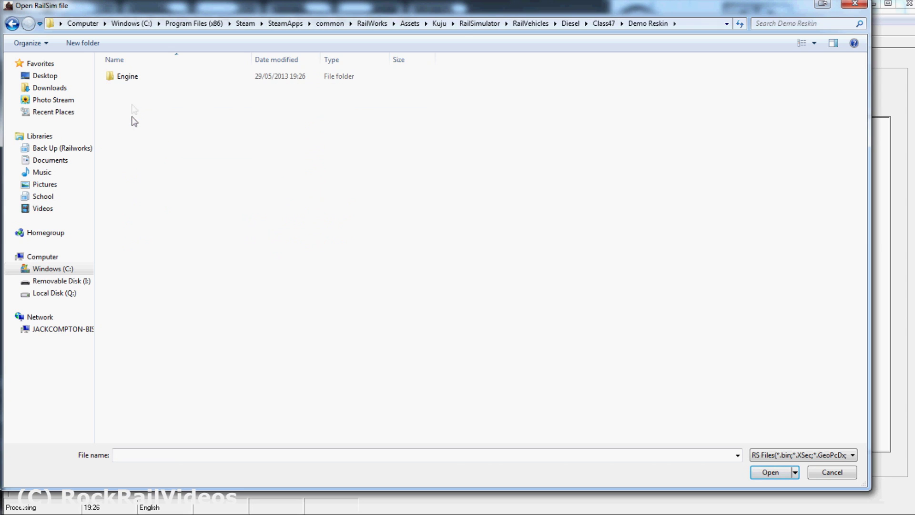
pyautogui.doubleClick(162, 79)
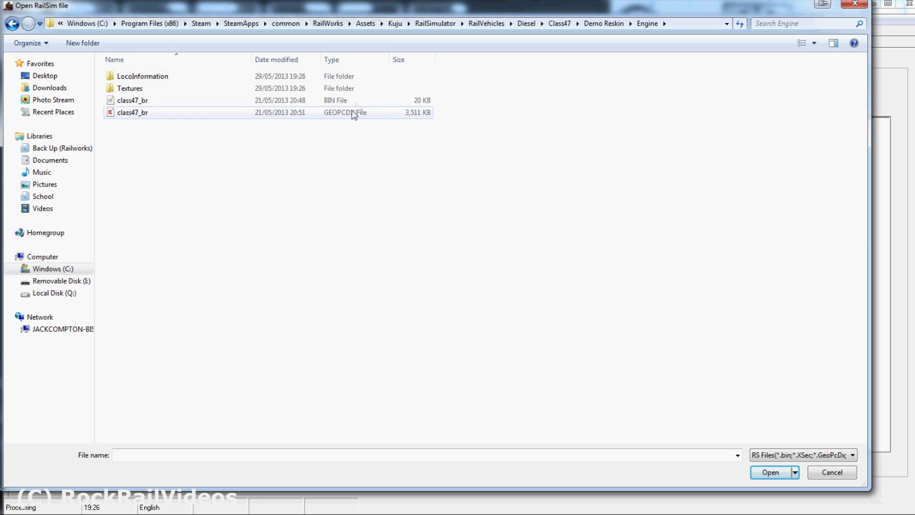
pyautogui.doubleClick(208, 102)
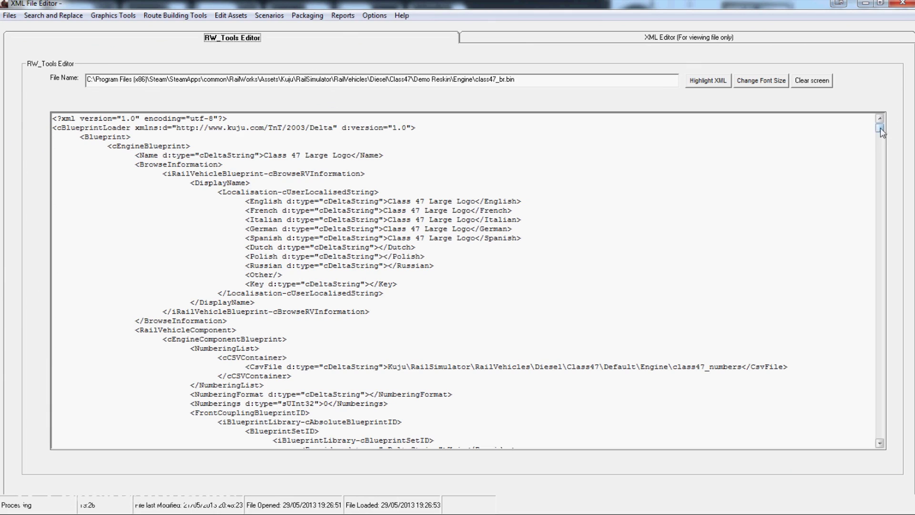
# Change the Name value from 'Class 47 Large Logo' to 'Class 47 Demo Reskin' and select it.
pyautogui.moveTo(880, 128)
pyautogui.mouseDown()
pyautogui.moveTo(880, 143)
pyautogui.moveTo(879, 121)
pyautogui.mouseUp()
pyautogui.click(353, 156)
pyautogui.press('BackSpace')
pyautogui.press('BackSpace')
pyautogui.press('BackSpace')
pyautogui.press('BackSpace')
pyautogui.press('BackSpace')
pyautogui.press('BackSpace')
pyautogui.press('BackSpace')
pyautogui.press('BackSpace')
pyautogui.press('BackSpace')
pyautogui.press('BackSpace')
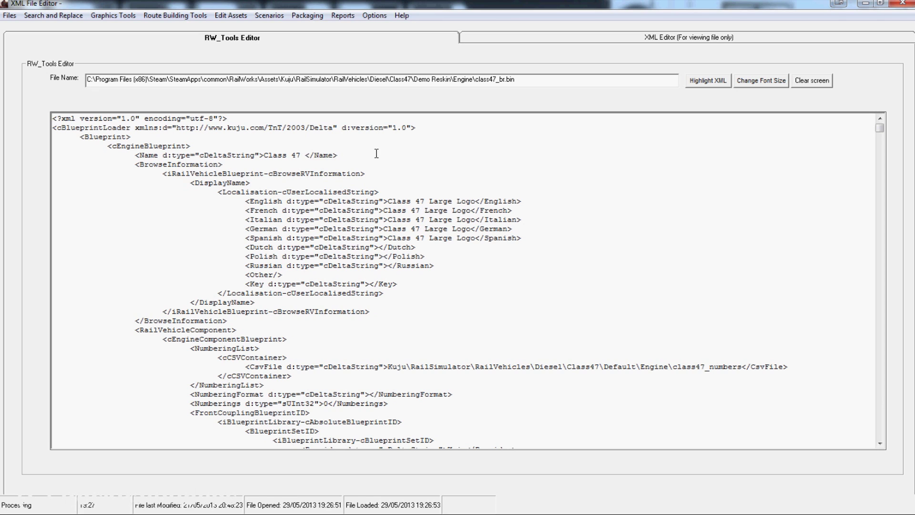
pyautogui.write('Demo reskin')
pyautogui.click(333, 155)
pyautogui.press('BackSpace')
pyautogui.write('R')
pyautogui.moveTo(265, 155); pyautogui.dragTo(357, 151)
pyautogui.hotkey('ctrl', 'c')
# Replace the English and French display names with 'Class 47 Demo Reskin'.
pyautogui.moveTo(480, 201); pyautogui.dragTo(384, 202)
pyautogui.press('BackSpace')
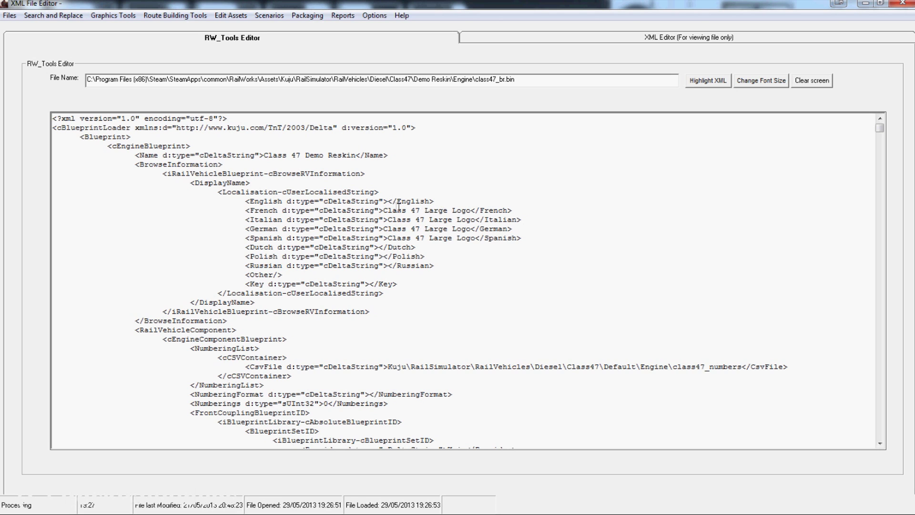
pyautogui.hotkey('ctrl', 'v')
pyautogui.moveTo(471, 210); pyautogui.dragTo(384, 210)
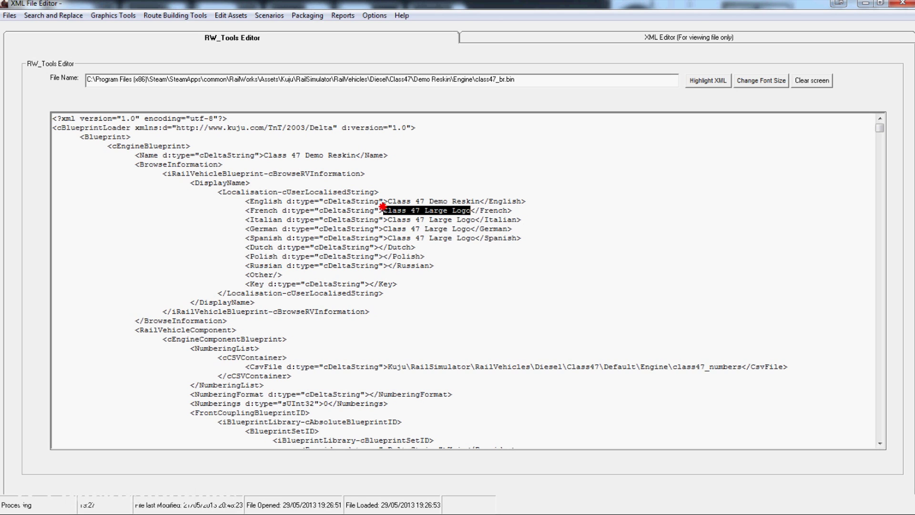
pyautogui.press('BackSpace')
pyautogui.hotkey('ctrl', 'v')
# Replace the Italian, German and Spanish display names with 'Class 47 Demo Reskin'.
pyautogui.moveTo(472, 220); pyautogui.dragTo(384, 219)
pyautogui.press('BackSpace')
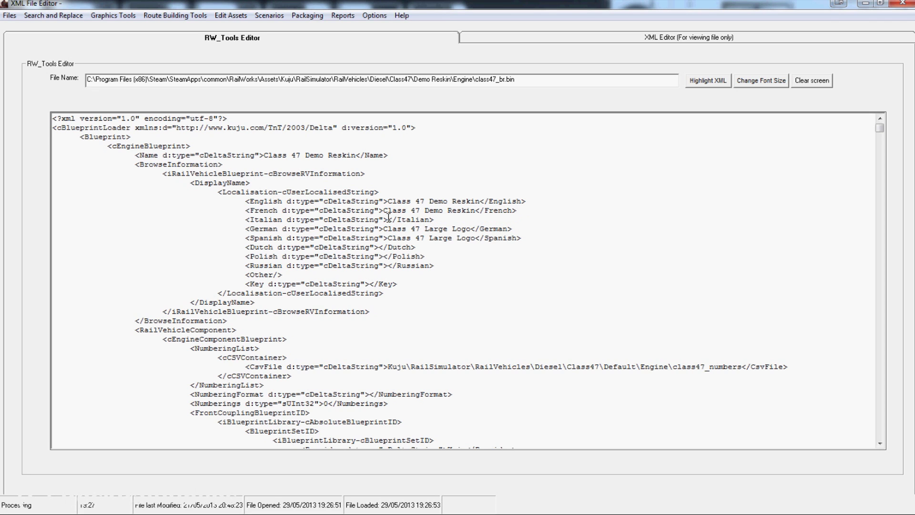
pyautogui.hotkey('ctrl', 'v')
pyautogui.moveTo(472, 231); pyautogui.dragTo(384, 229)
pyautogui.press('BackSpace')
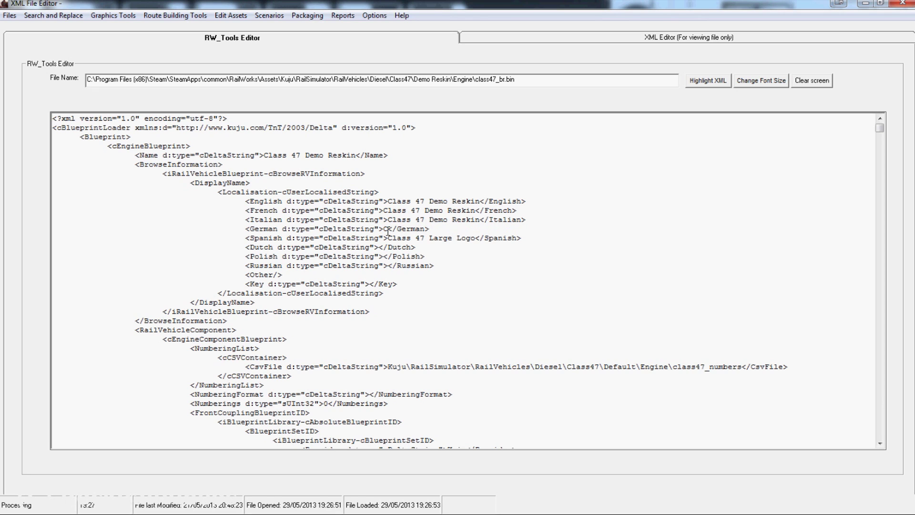
pyautogui.hotkey('ctrl', 'v')
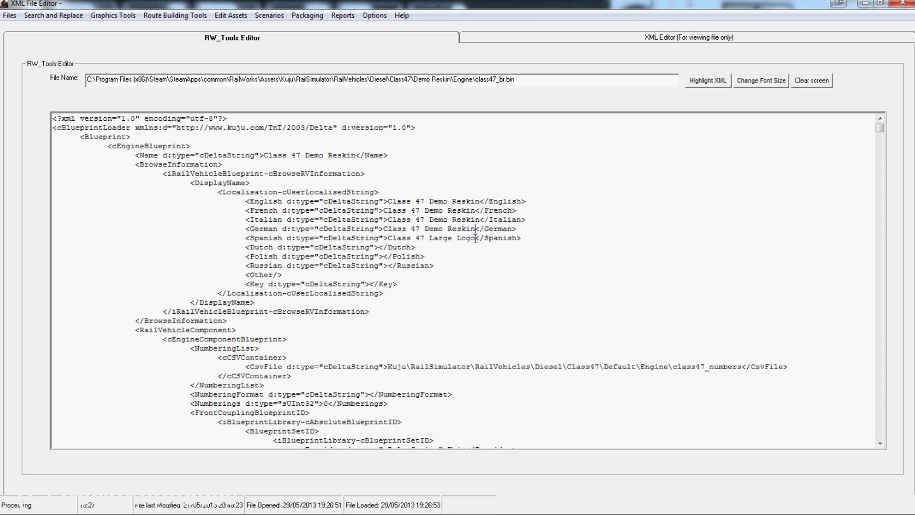
pyautogui.moveTo(475, 238); pyautogui.dragTo(386, 238)
pyautogui.press('BackSpace')
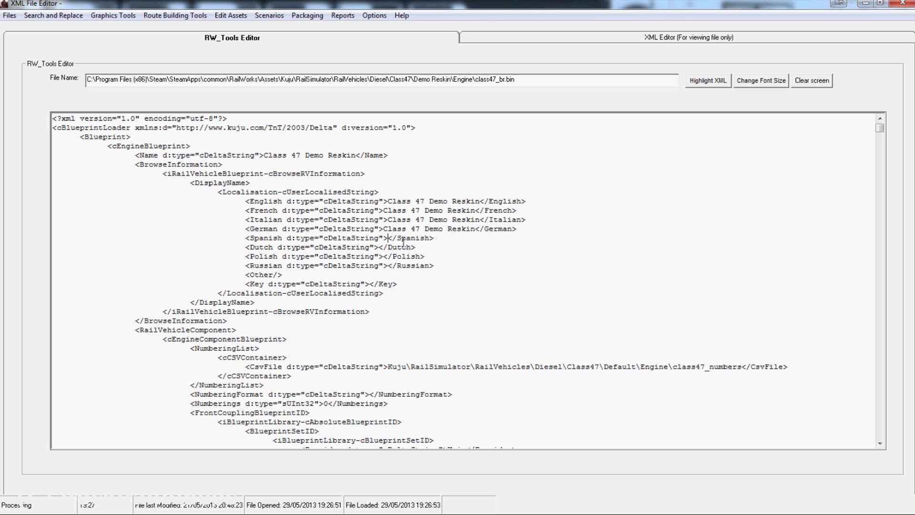
pyautogui.hotkey('ctrl', 'v')
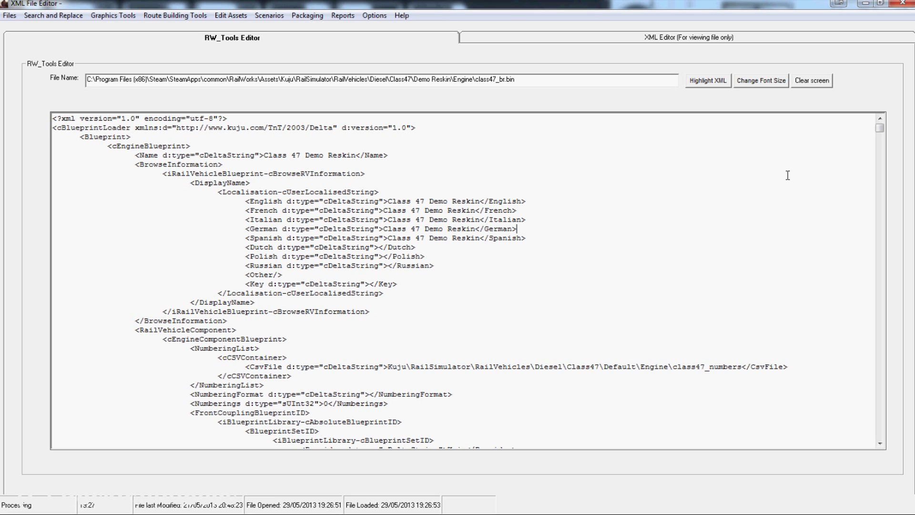
pyautogui.moveTo(880, 128); pyautogui.dragTo(881, 128)
# Change the GeometryID path folder from BR to Demo Reskin.
pyautogui.moveTo(880, 128); pyautogui.dragTo(881, 172)
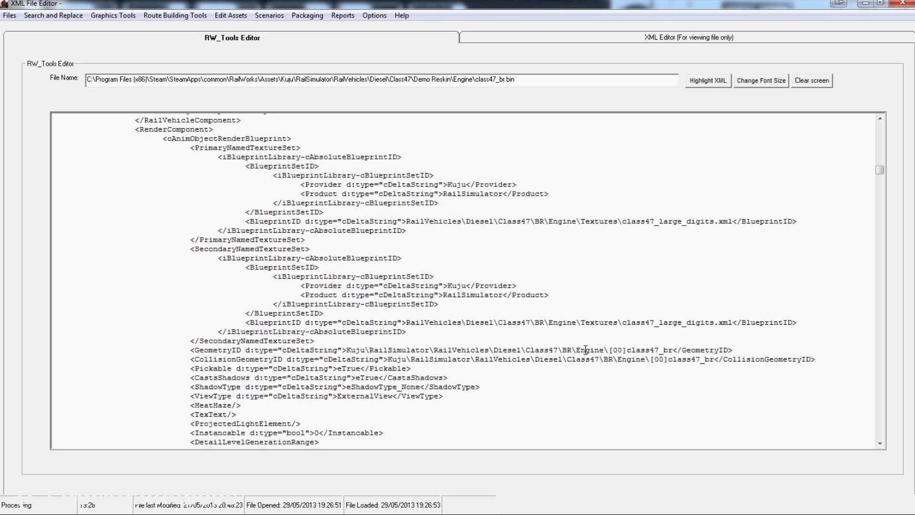
pyautogui.press('BackSpace')
pyautogui.press('BackSpace')
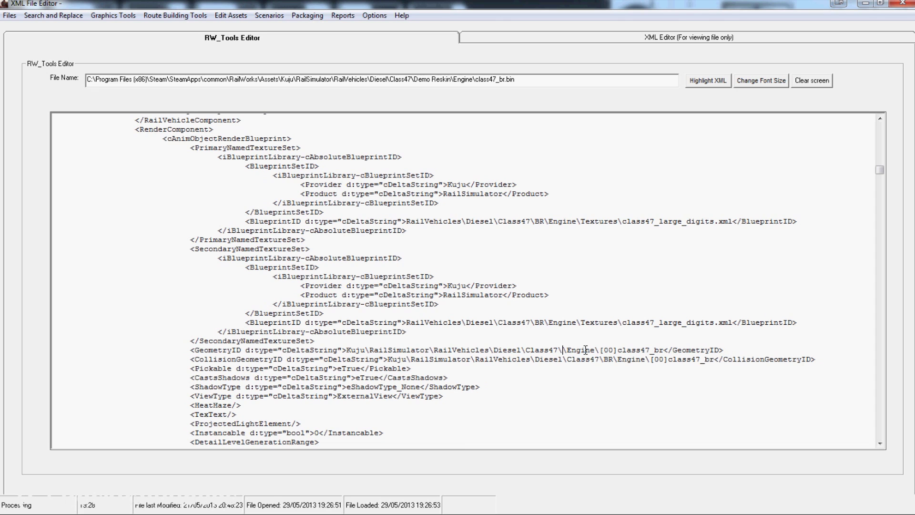
pyautogui.write('Demo')
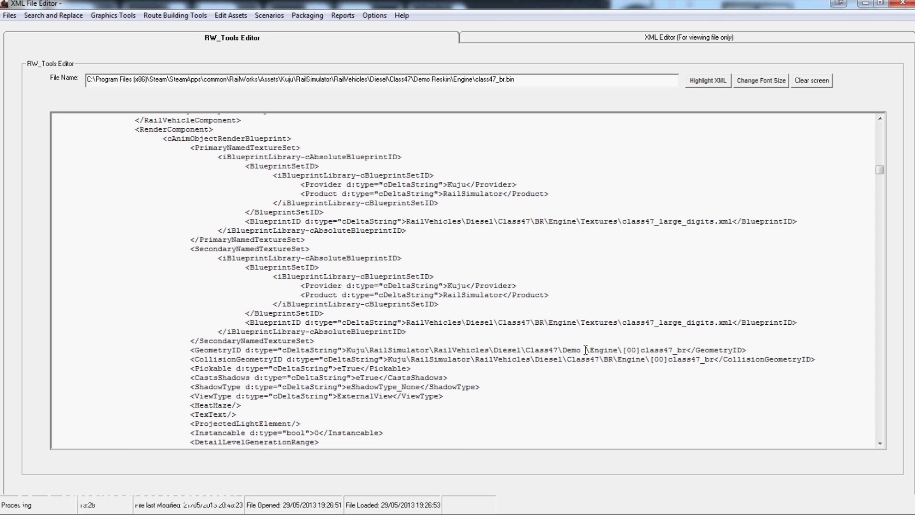
pyautogui.write(' Reskin')
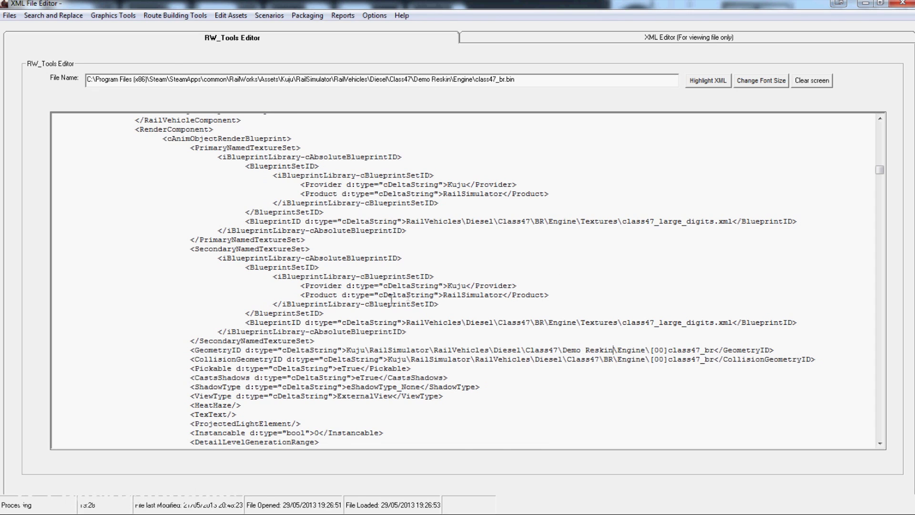
# Save the blueprint as a TS2013 file and close the XML editor.
pyautogui.click(9, 15)
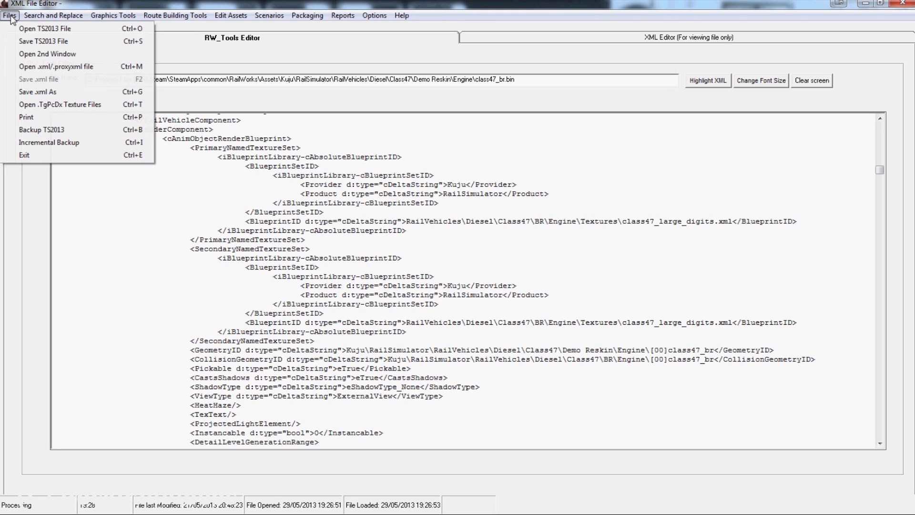
pyautogui.click(27, 43)
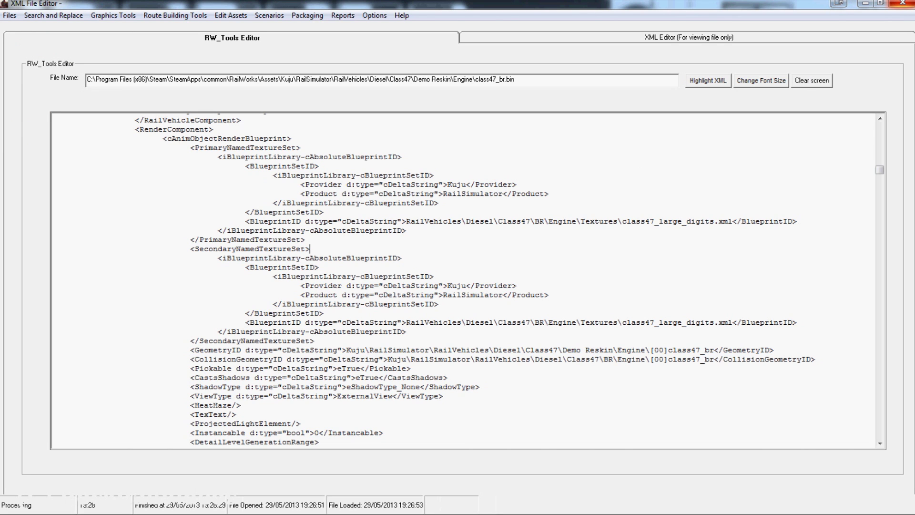
pyautogui.click(902, 4)
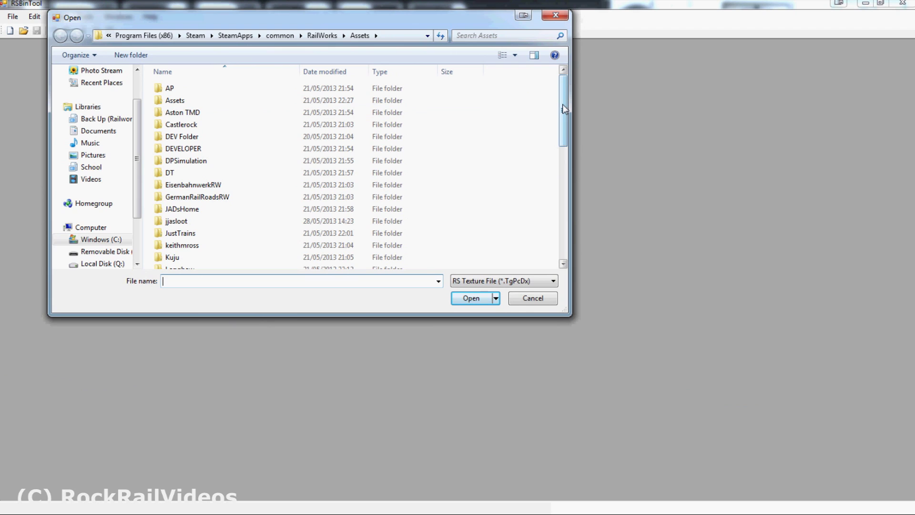
# Browse to Class47\Demo Reskin\Engine\Textures and open the class47_01 texture.
pyautogui.doubleClick(174, 257)
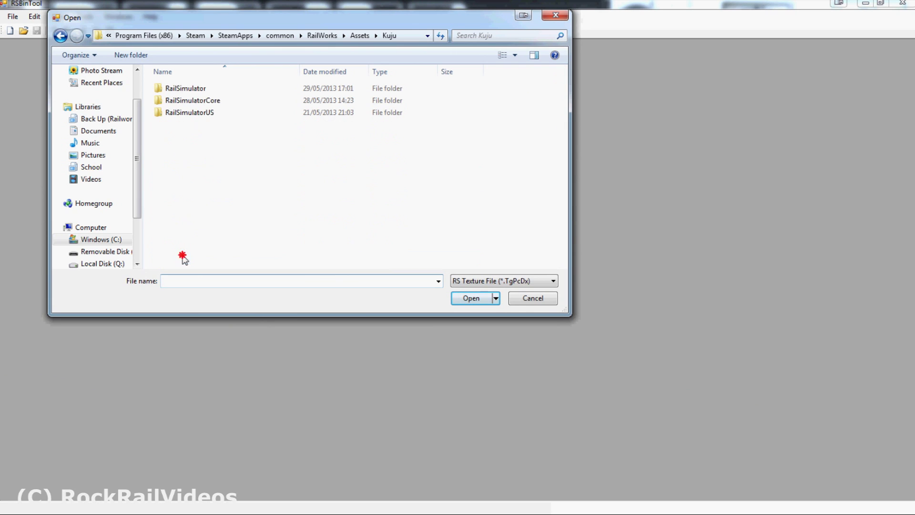
pyautogui.doubleClick(213, 91)
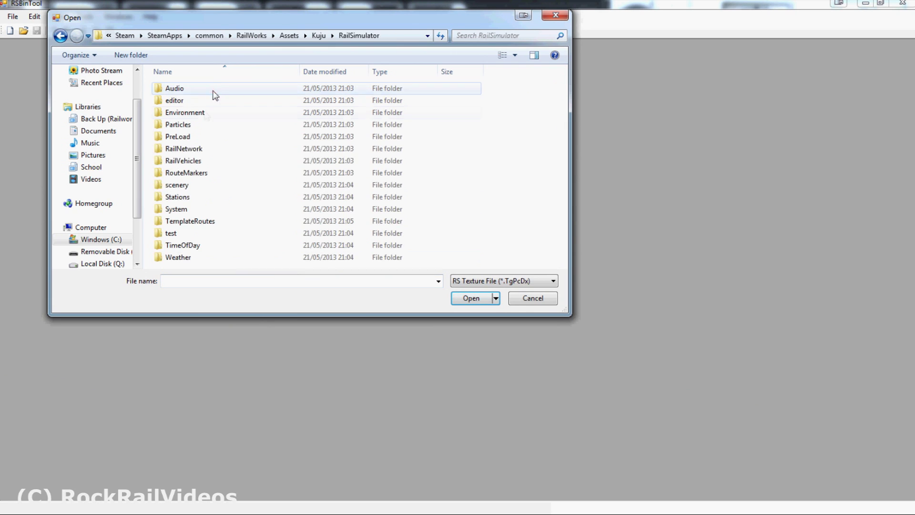
pyautogui.doubleClick(185, 160)
pyautogui.doubleClick(185, 101)
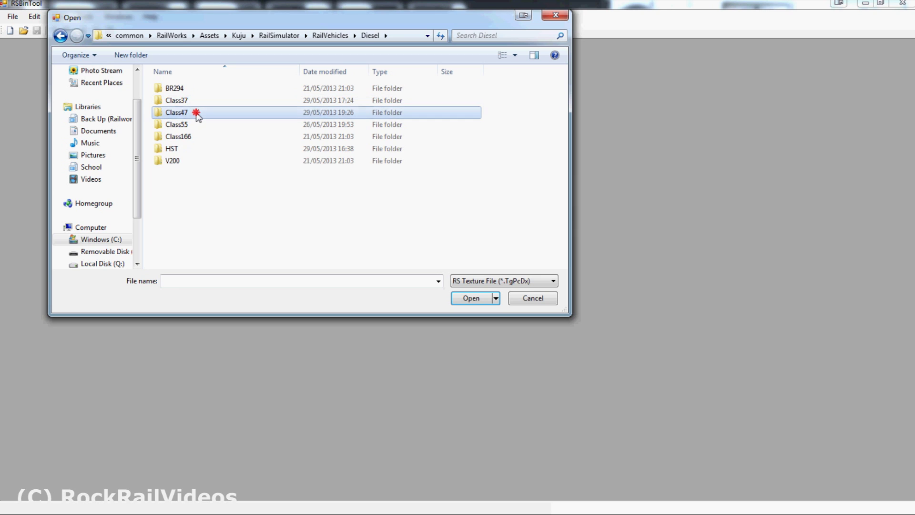
pyautogui.doubleClick(197, 113)
pyautogui.doubleClick(218, 118)
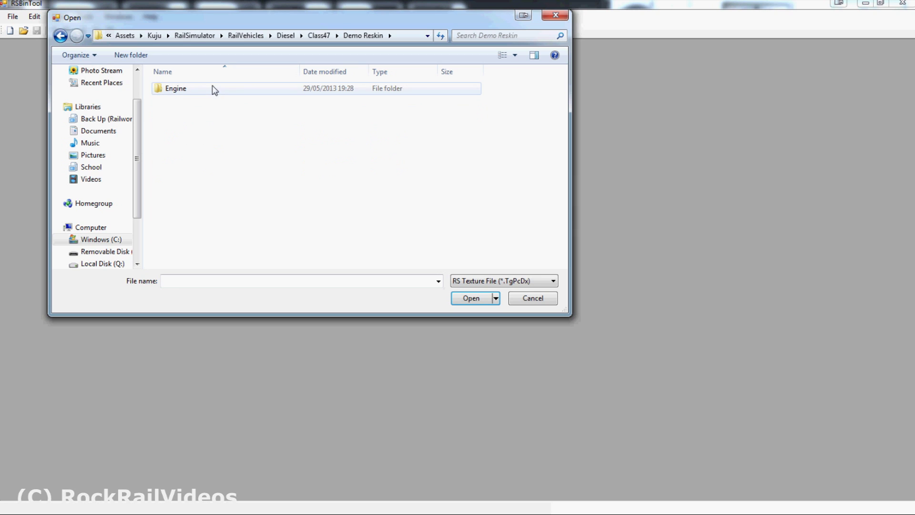
pyautogui.doubleClick(211, 90)
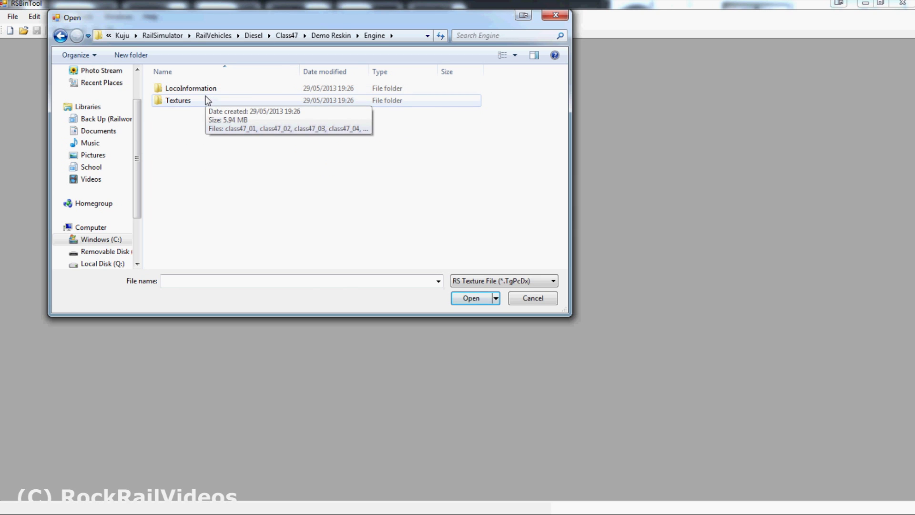
pyautogui.doubleClick(207, 99)
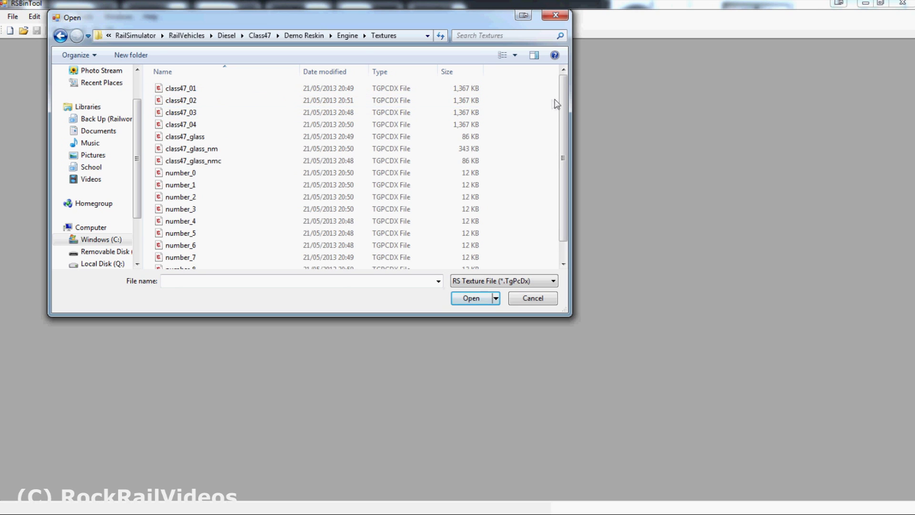
pyautogui.moveTo(563, 102); pyautogui.dragTo(555, 135)
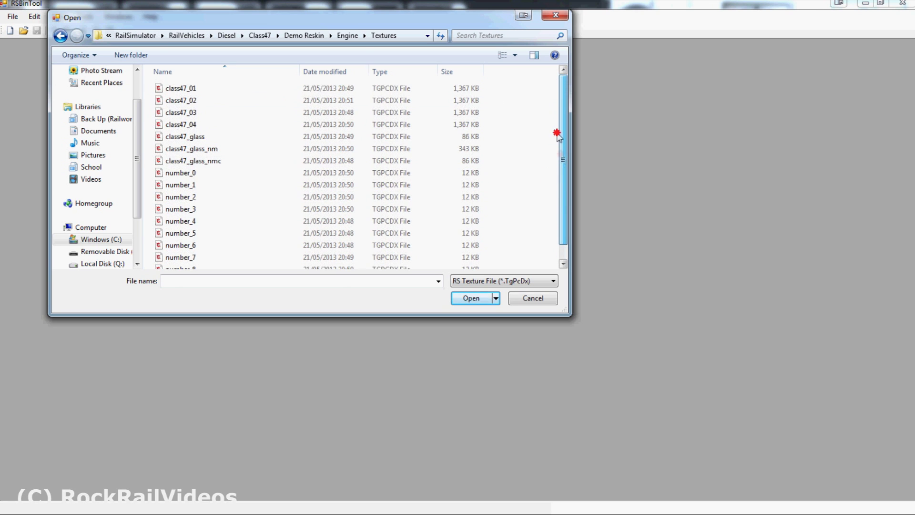
pyautogui.doubleClick(281, 88)
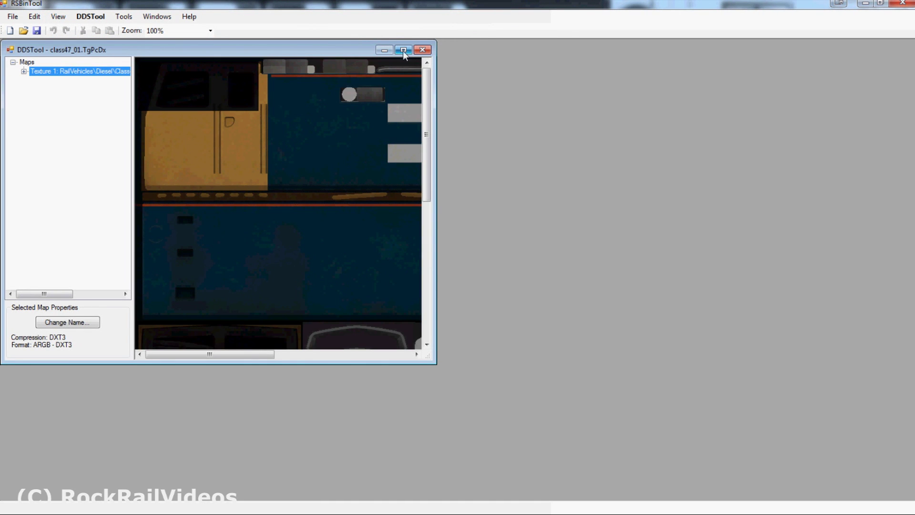
# Maximize the class47_01 texture, export it as DDS and acknowledge the success message.
pyautogui.click(403, 50)
pyautogui.scroll(-1, 566, 317)
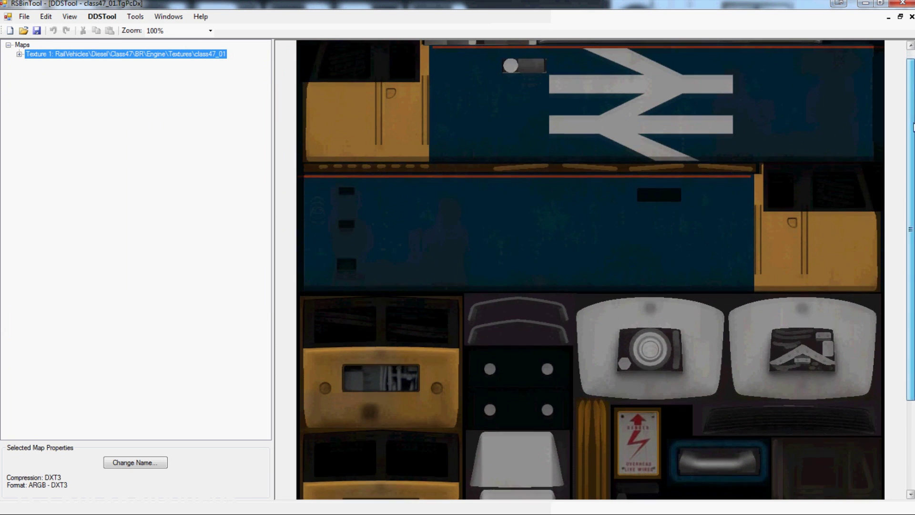
pyautogui.moveTo(905, 143)
pyautogui.mouseDown()
pyautogui.moveTo(902, 246)
pyautogui.moveTo(903, 149)
pyautogui.mouseUp()
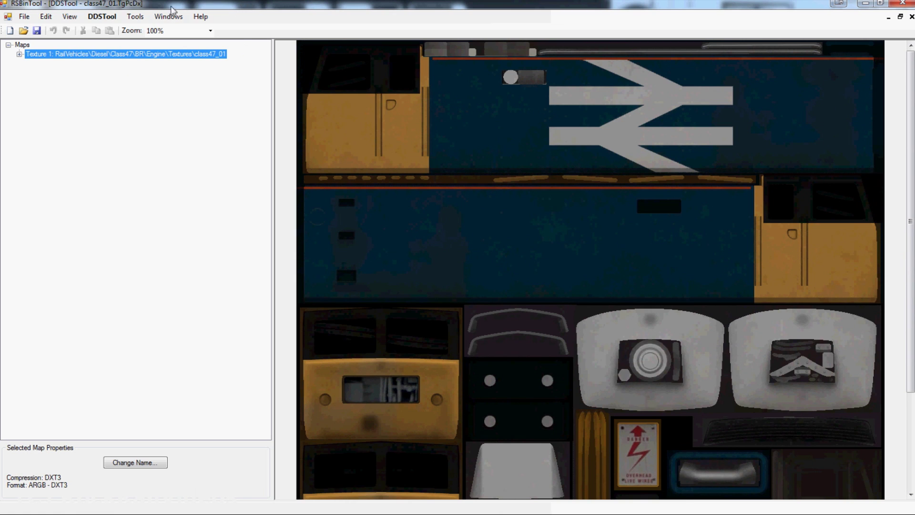
pyautogui.click(112, 22)
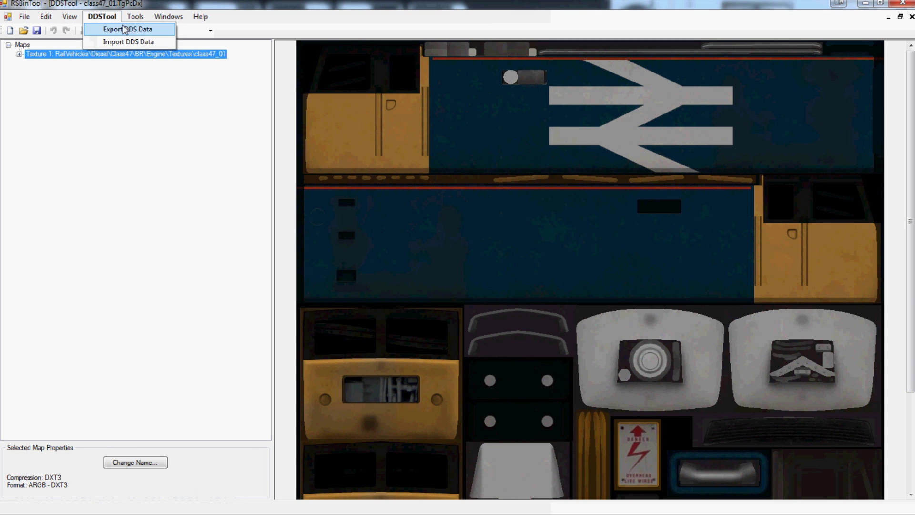
pyautogui.click(143, 34)
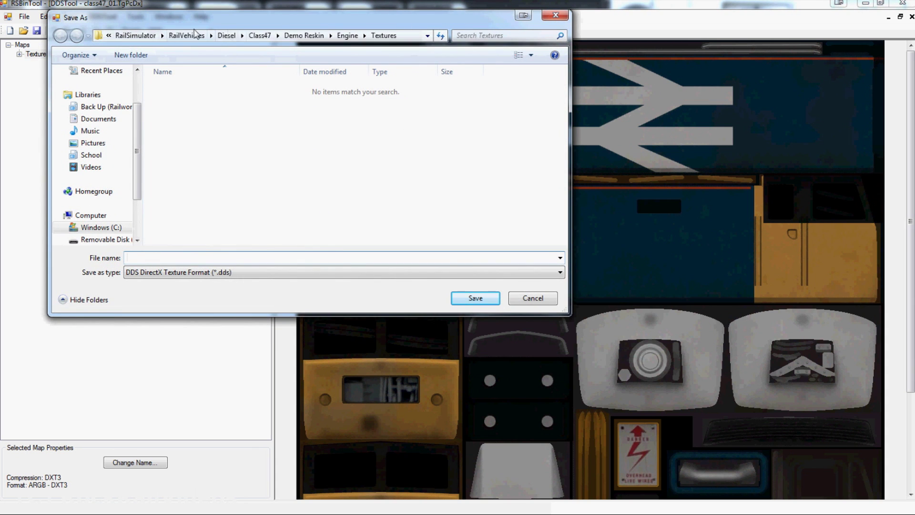
pyautogui.click(236, 257)
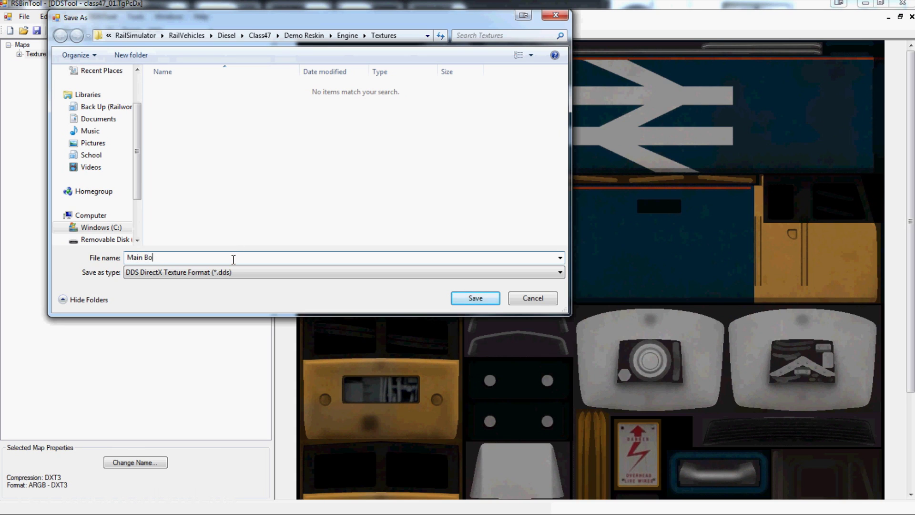
pyautogui.press('Return')
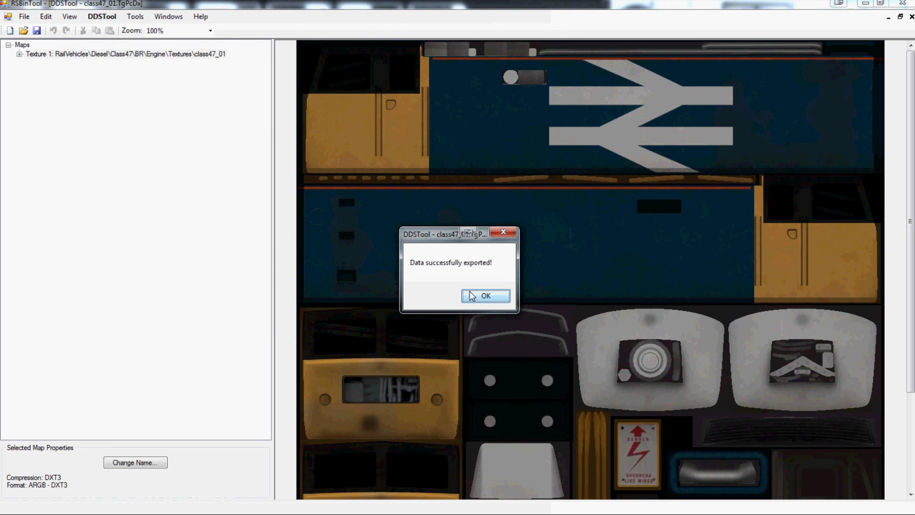
pyautogui.click(489, 299)
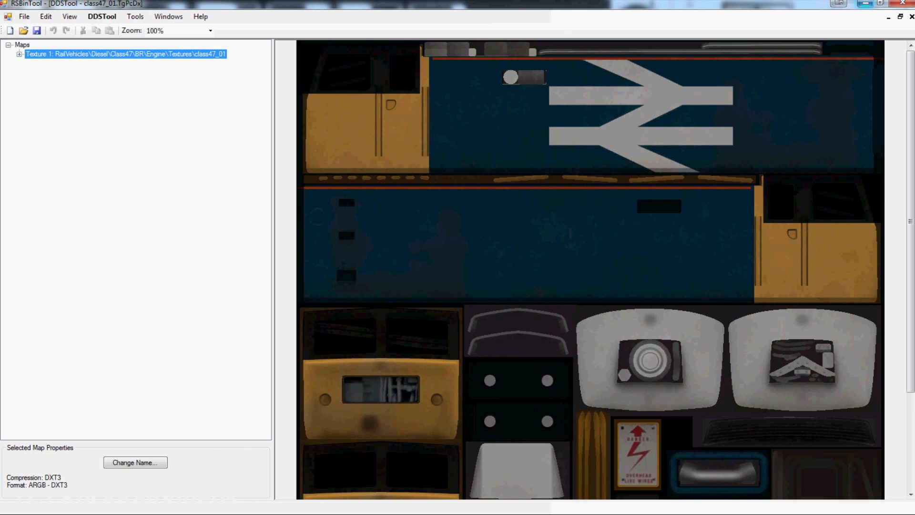
# Minimize RSBinTool, launch GIMP and bring up its Open Image dialog.
pyautogui.click(864, 2)
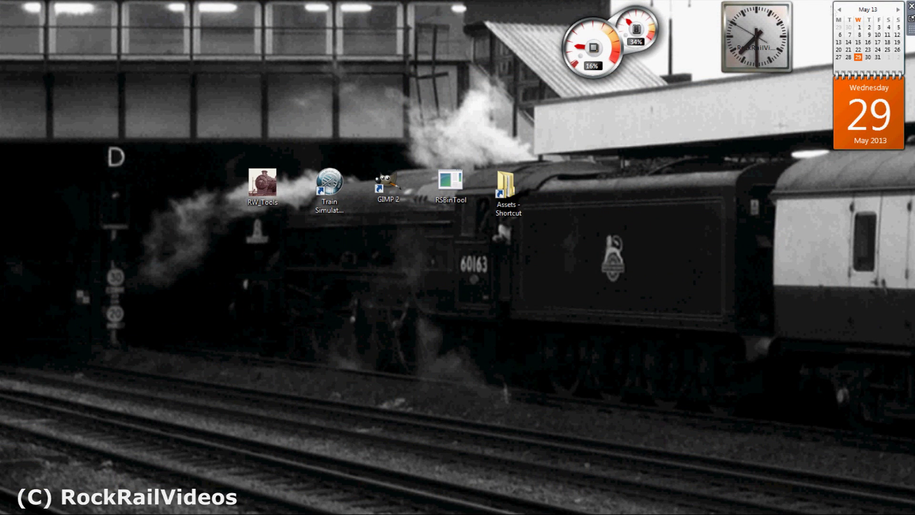
pyautogui.doubleClick(388, 184)
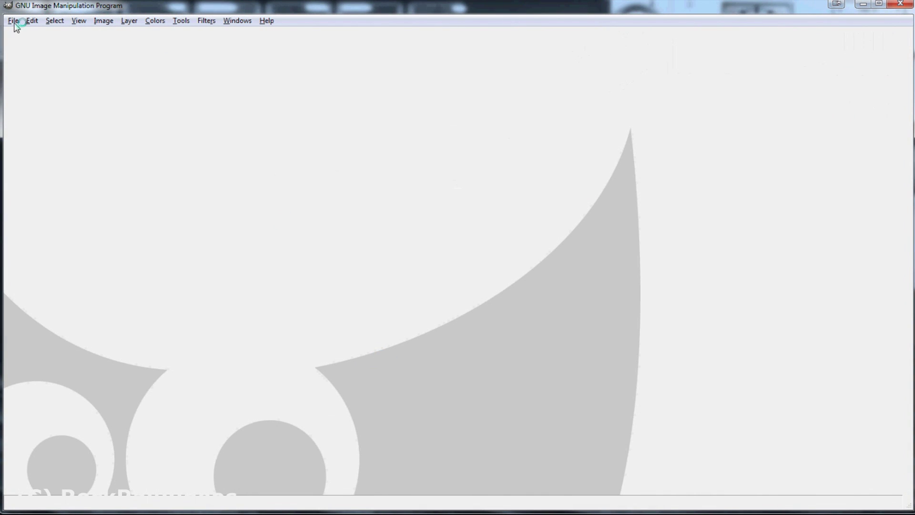
pyautogui.click(16, 22)
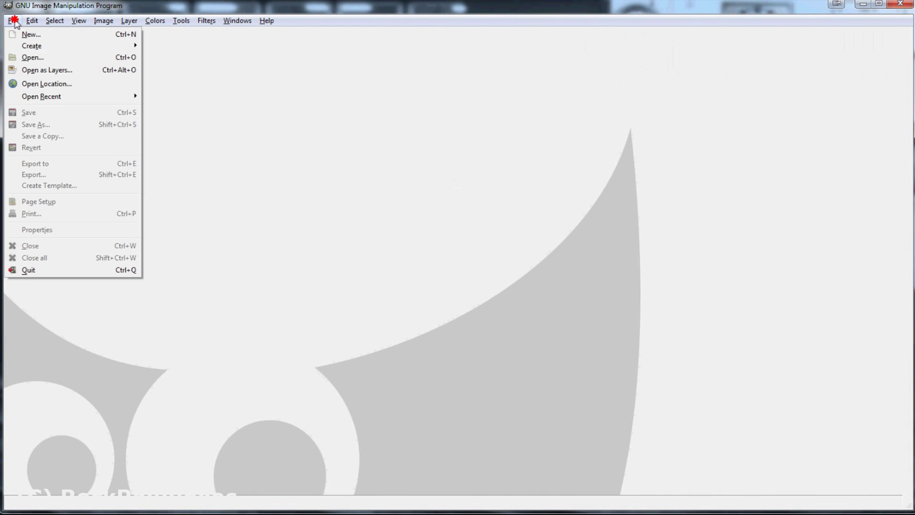
pyautogui.click(35, 58)
# Browse from C: through Program Files (x86)\Steam\SteamApps\common to RailWorks\Assets.
pyautogui.click(147, 155)
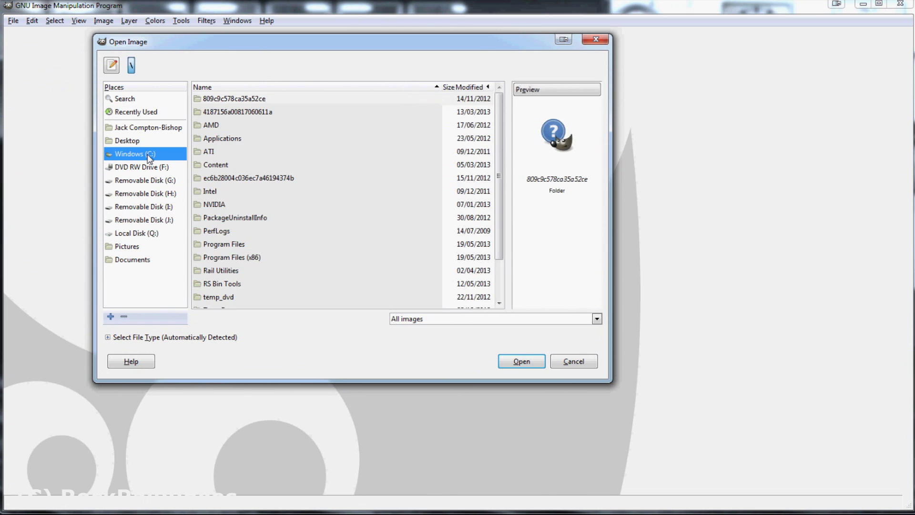
pyautogui.doubleClick(221, 258)
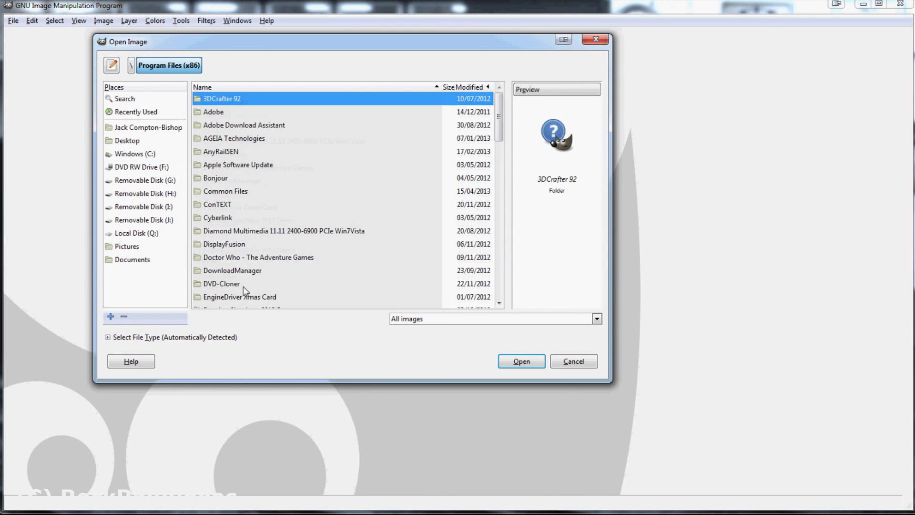
pyautogui.scroll(-10, 244, 289)
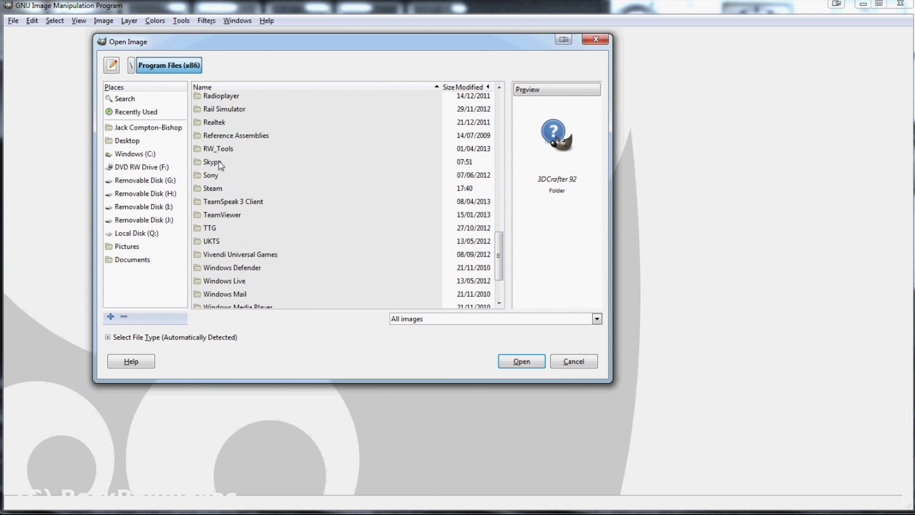
pyautogui.scroll(2, 220, 157)
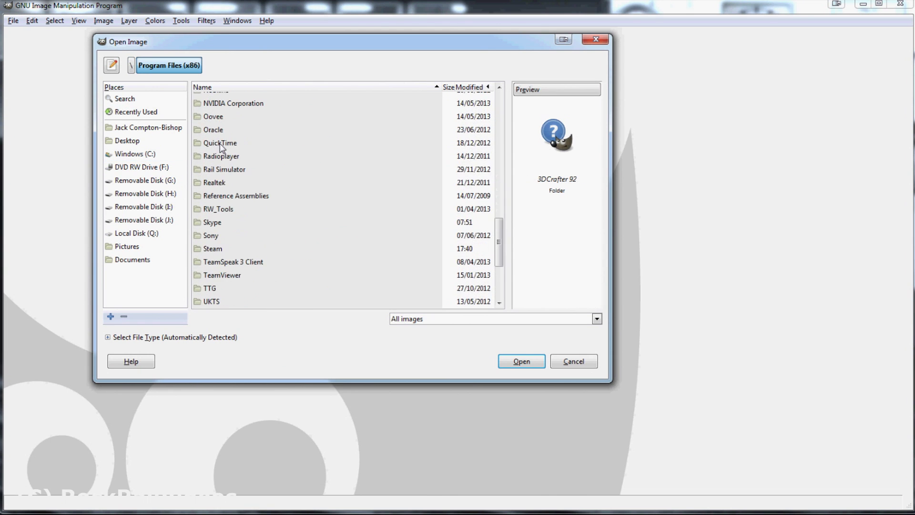
pyautogui.doubleClick(219, 248)
pyautogui.scroll(-2, 228, 233)
pyautogui.click(230, 262)
pyautogui.doubleClick(229, 262)
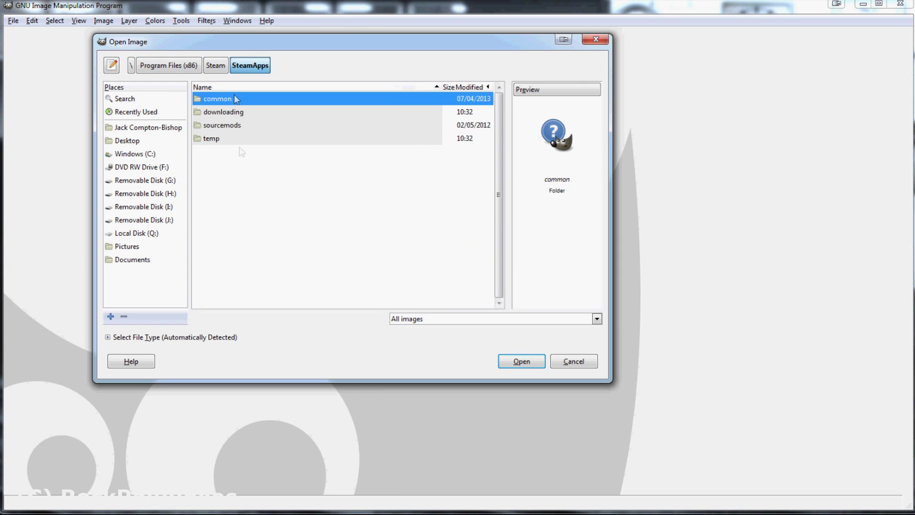
pyautogui.doubleClick(237, 99)
pyautogui.doubleClick(214, 218)
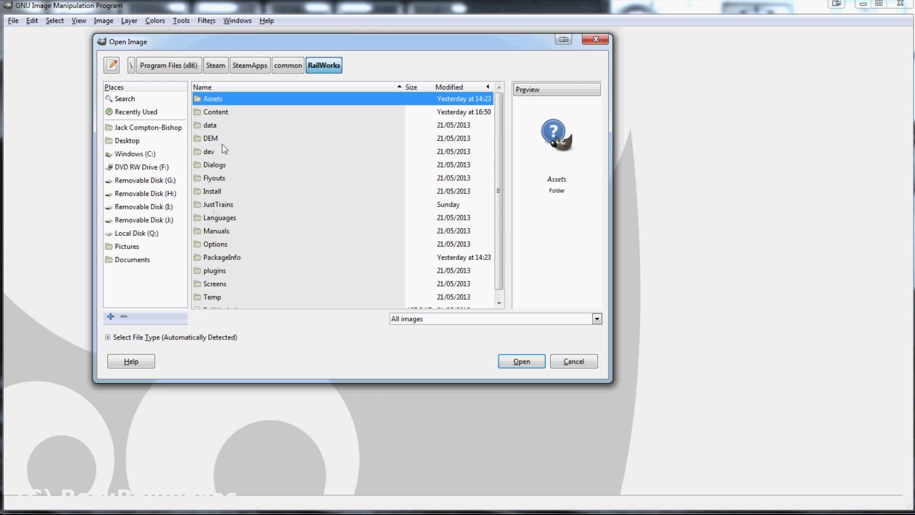
pyautogui.doubleClick(210, 101)
# Continue to Class47\Demo Reskin\Engine\Textures and open Main Body1.dds.
pyautogui.scroll(-2, 234, 195)
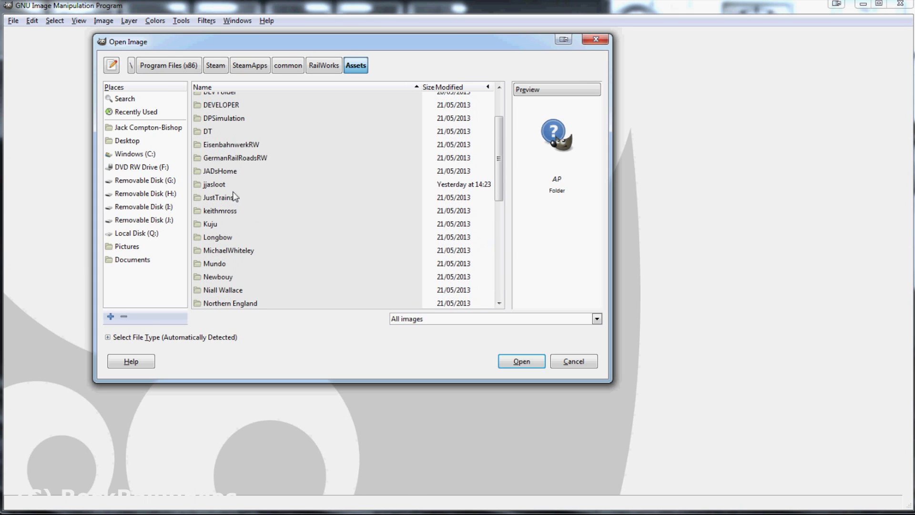
pyautogui.doubleClick(209, 224)
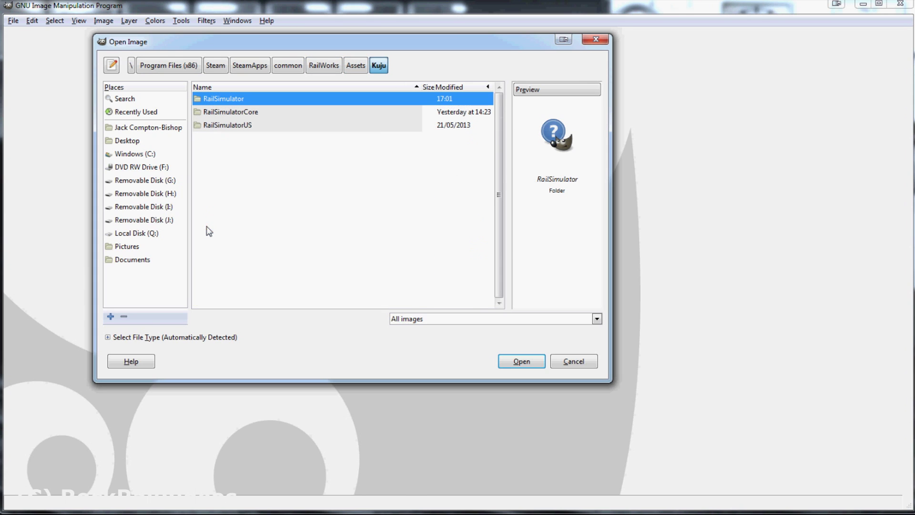
pyautogui.doubleClick(221, 100)
pyautogui.doubleClick(223, 180)
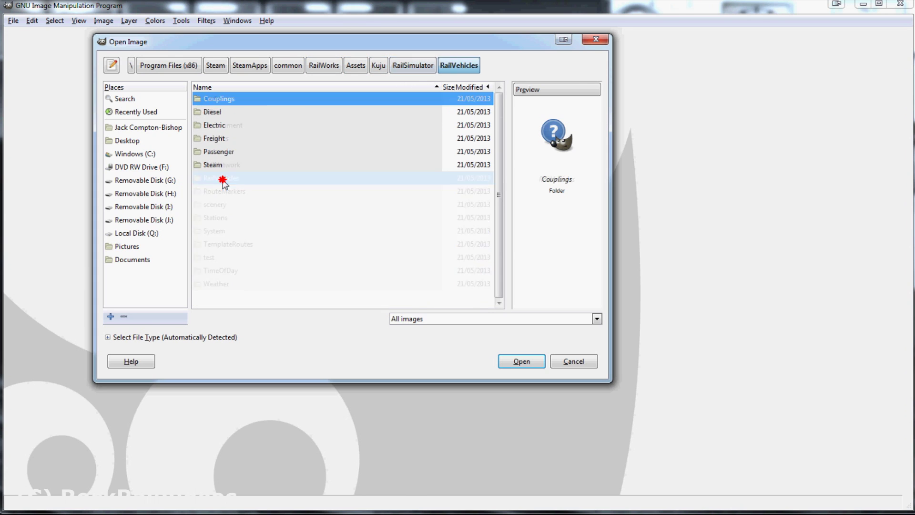
pyautogui.doubleClick(216, 111)
pyautogui.doubleClick(225, 125)
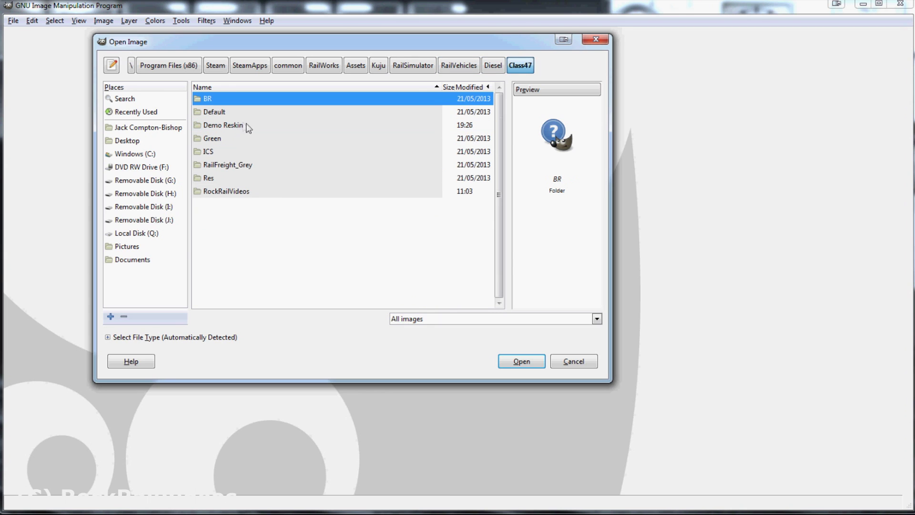
pyautogui.doubleClick(224, 125)
pyautogui.doubleClick(253, 106)
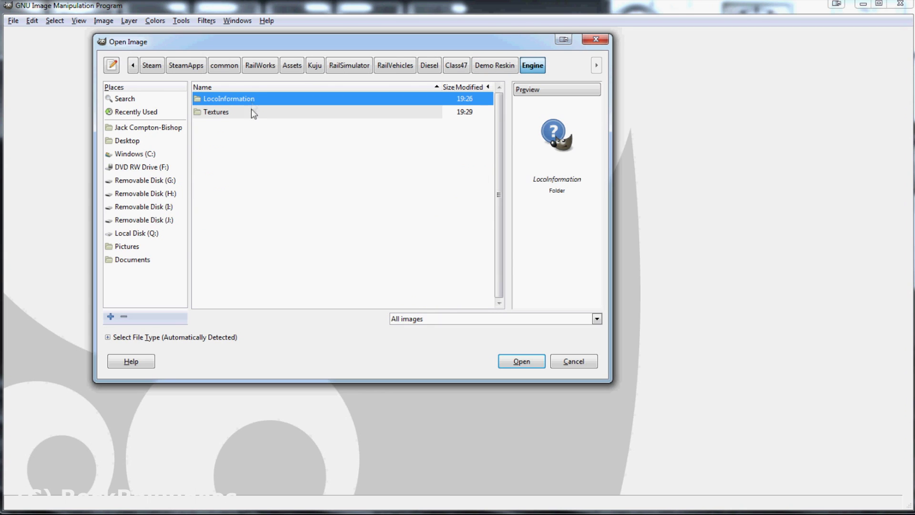
pyautogui.doubleClick(251, 112)
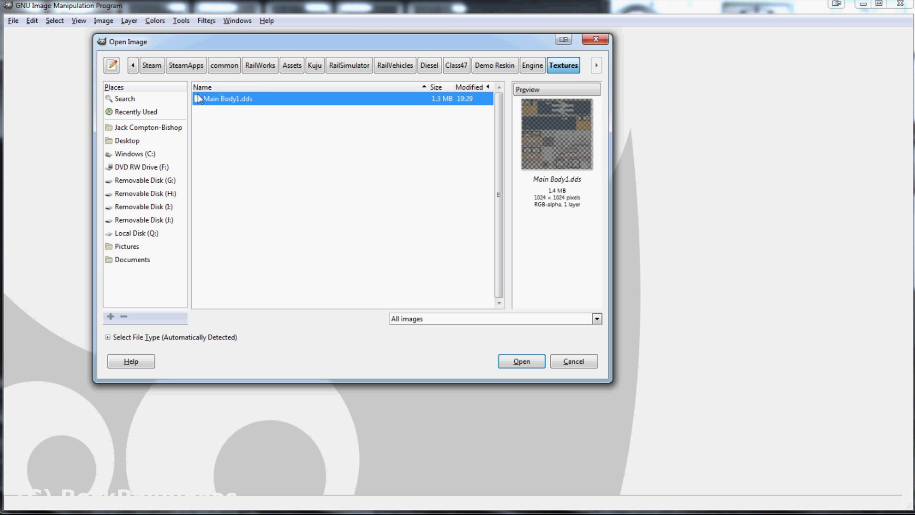
pyautogui.doubleClick(320, 99)
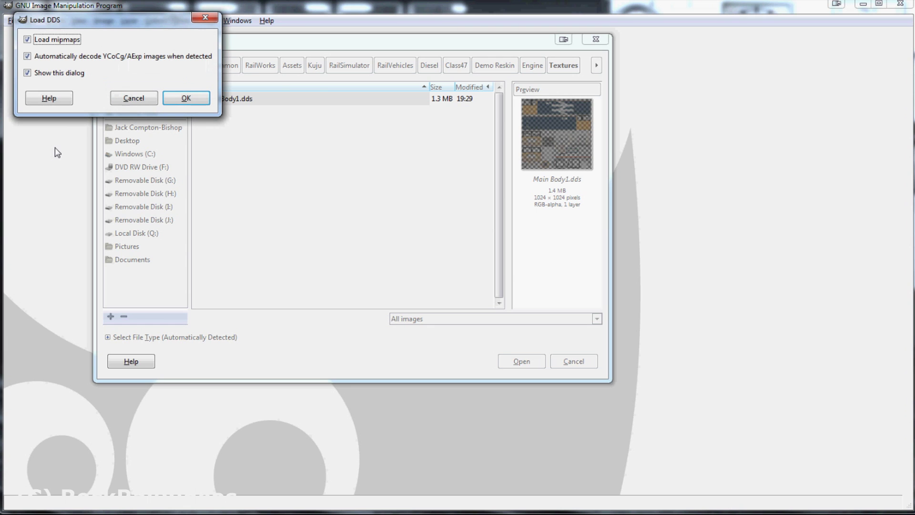
# Accept the DDS load options, then apply Layer > Transparency > Threshold Alpha at 0.
pyautogui.moveTo(38, 23); pyautogui.dragTo(136, 95)
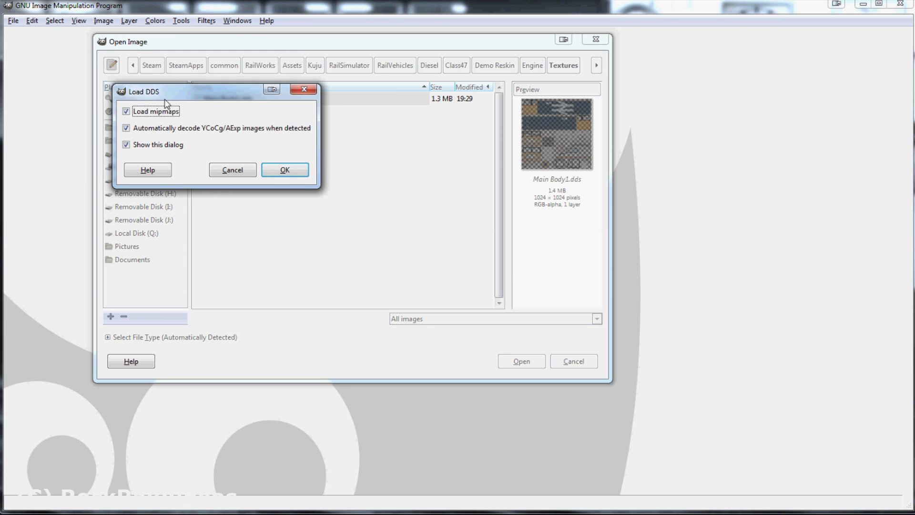
pyautogui.click(284, 172)
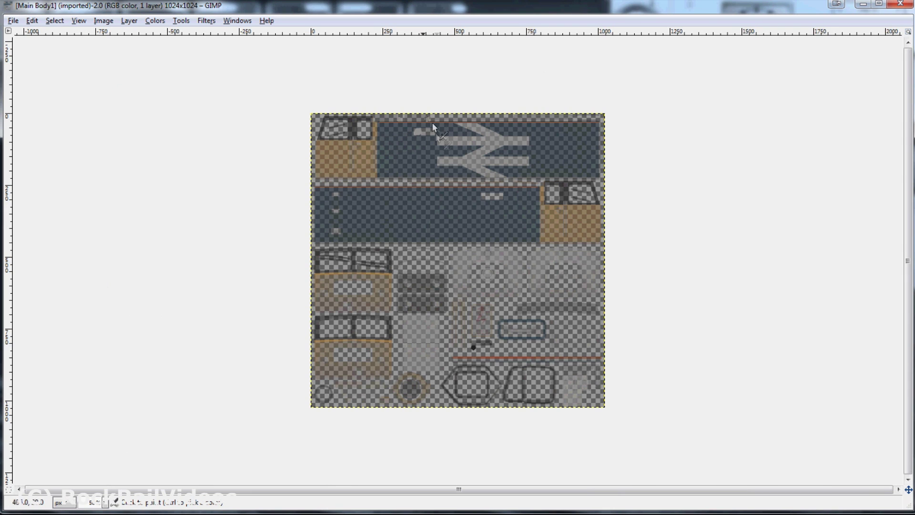
pyautogui.click(129, 21)
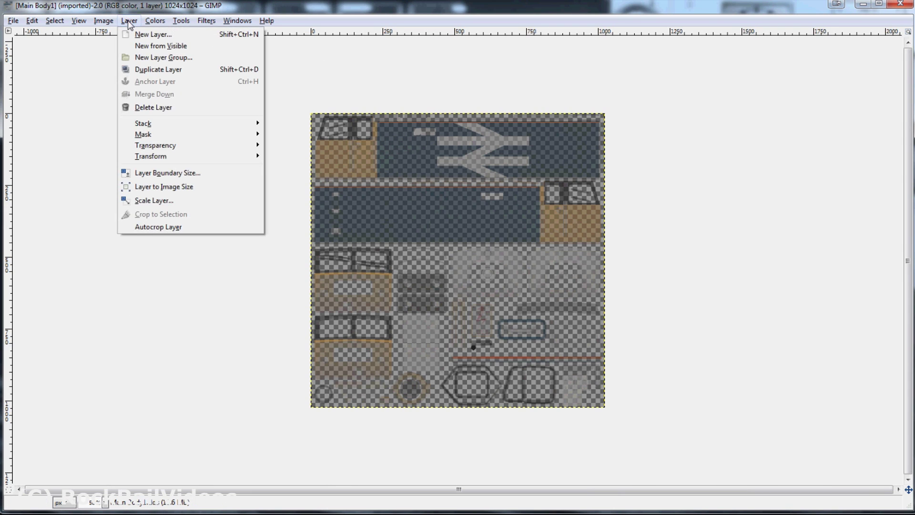
pyautogui.moveTo(206, 148)
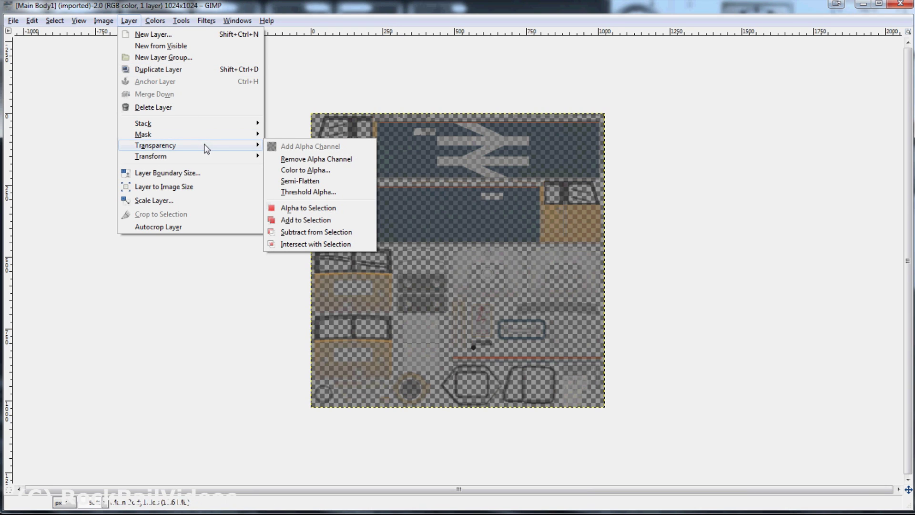
pyautogui.click(334, 192)
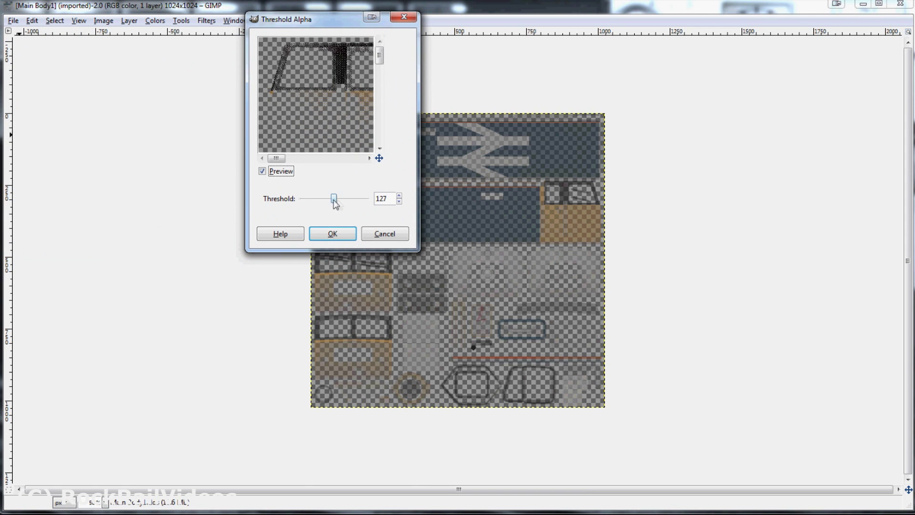
pyautogui.moveTo(333, 199); pyautogui.dragTo(256, 208)
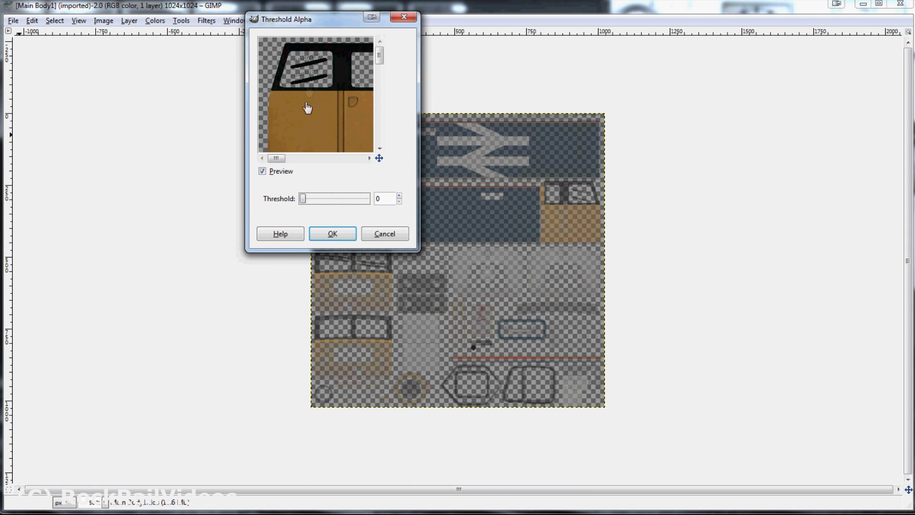
pyautogui.moveTo(379, 157); pyautogui.dragTo(373, 151)
pyautogui.click(333, 235)
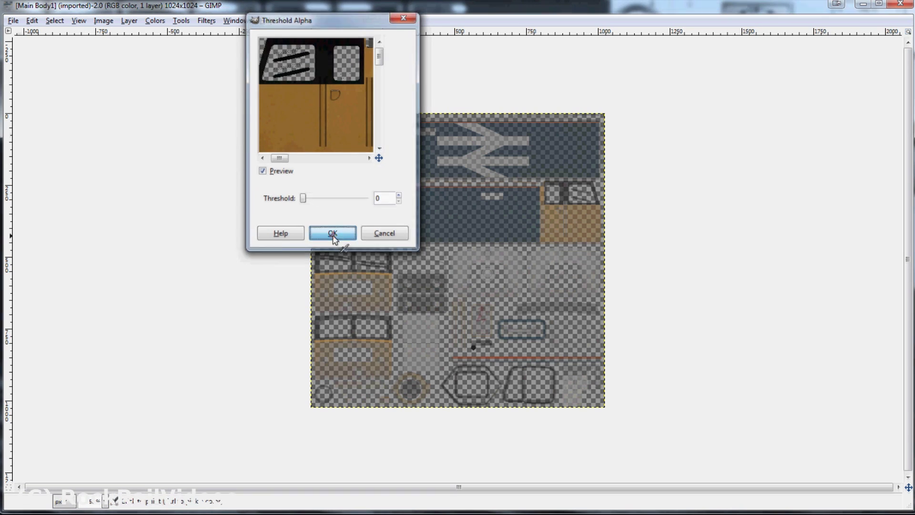
# Zoom into the texture and set up the Pencil tool with green as foreground colour.
pyautogui.click(184, 21)
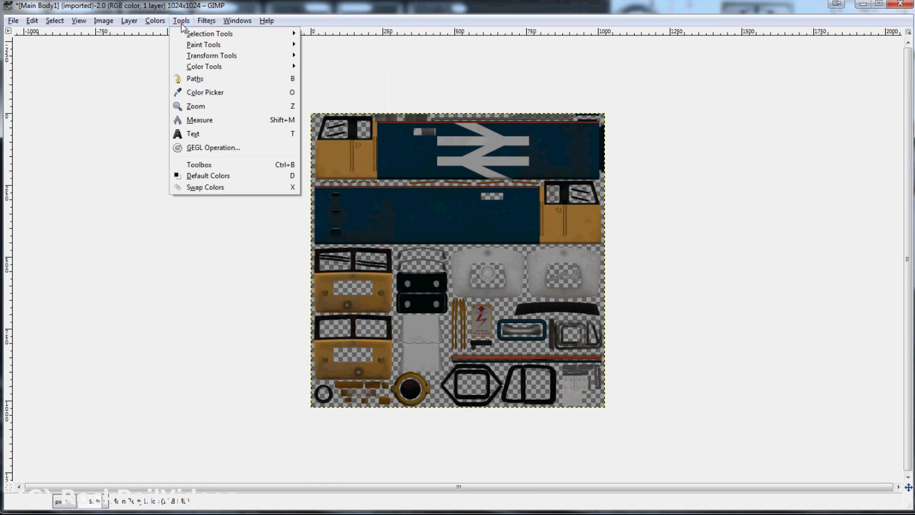
pyautogui.click(193, 164)
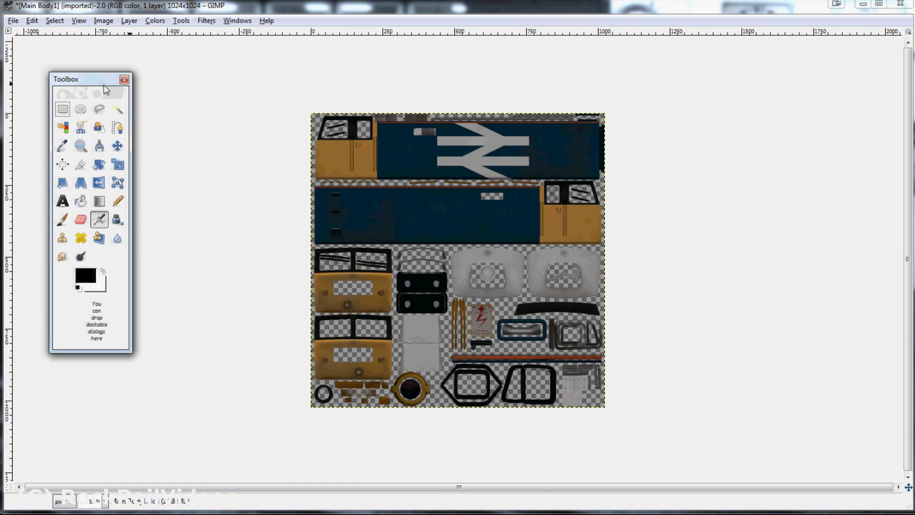
pyautogui.click(268, 9)
pyautogui.press('+')
pyautogui.press('+')
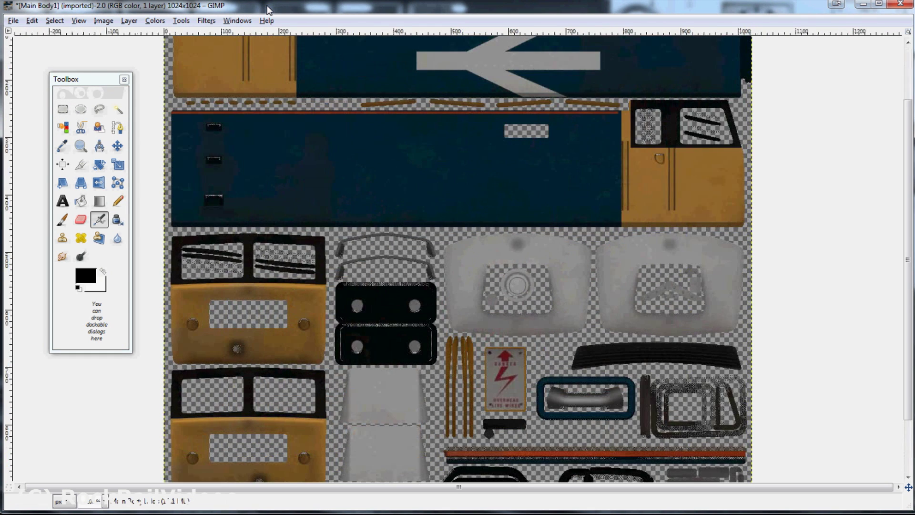
pyautogui.scroll(3, 358, 61)
pyautogui.click(117, 201)
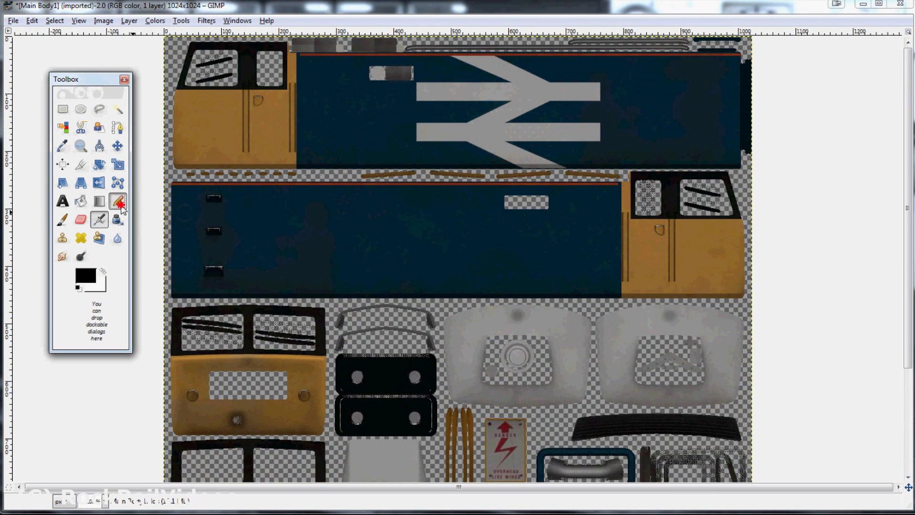
pyautogui.click(103, 271)
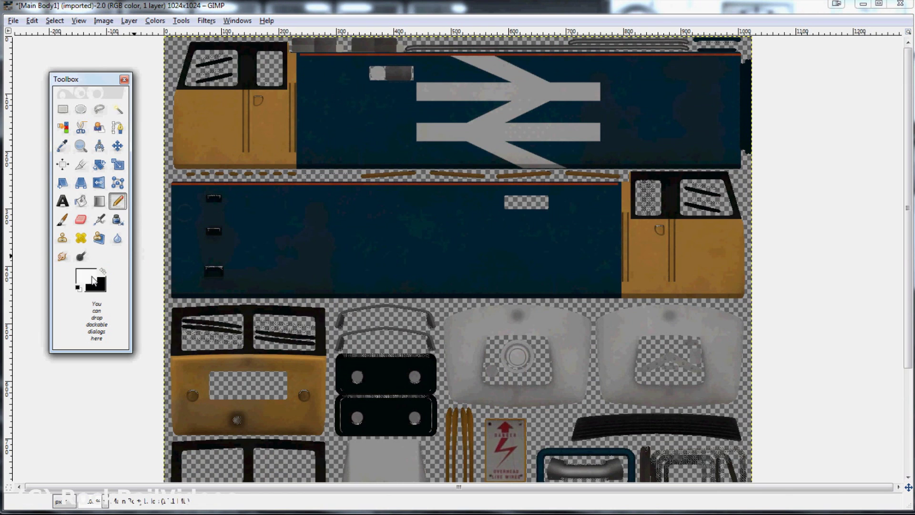
pyautogui.click(92, 277)
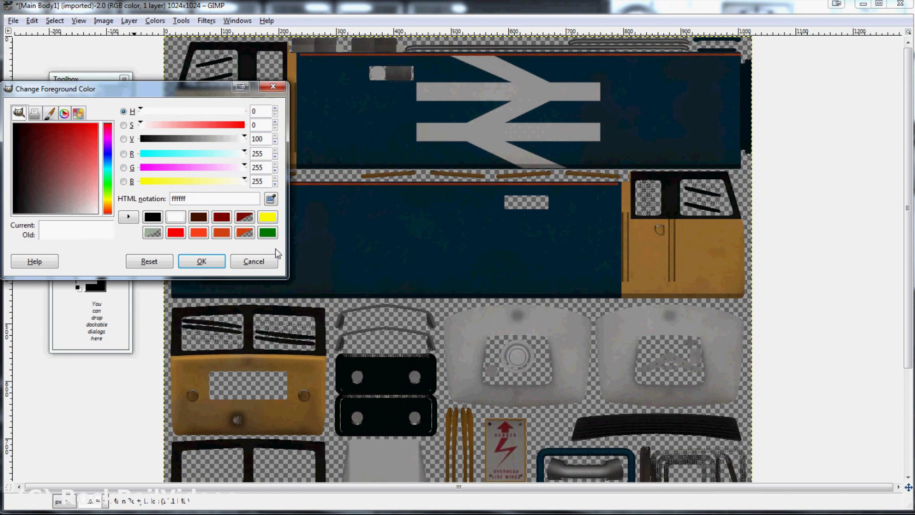
pyautogui.click(268, 232)
pyautogui.click(205, 261)
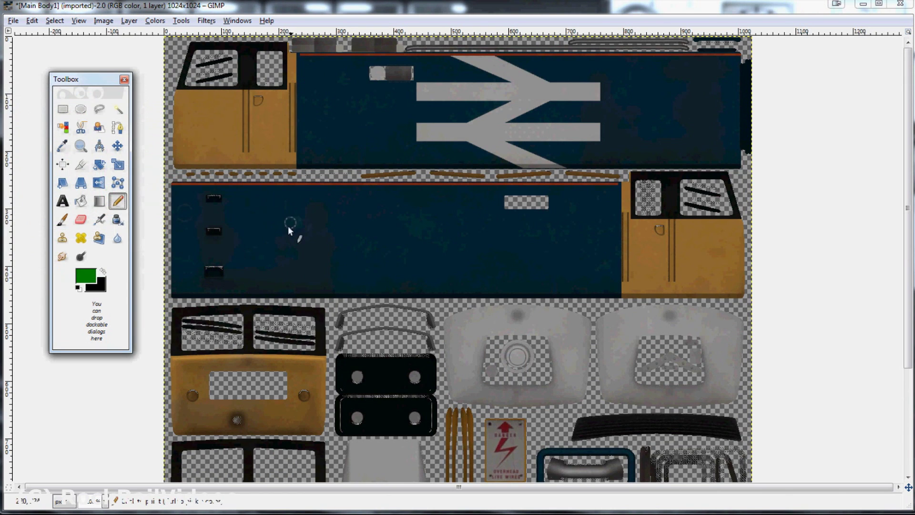
# Draw a green smiley face with eyebrows, eyes and nose on the lower blue panel.
pyautogui.moveTo(305, 216); pyautogui.dragTo(394, 216)
pyautogui.moveTo(305, 245)
pyautogui.mouseDown()
pyautogui.moveTo(338, 270)
pyautogui.moveTo(386, 252)
pyautogui.moveTo(369, 231)
pyautogui.moveTo(360, 250)
pyautogui.mouseUp()
pyautogui.click(323, 226)
pyautogui.click(369, 230)
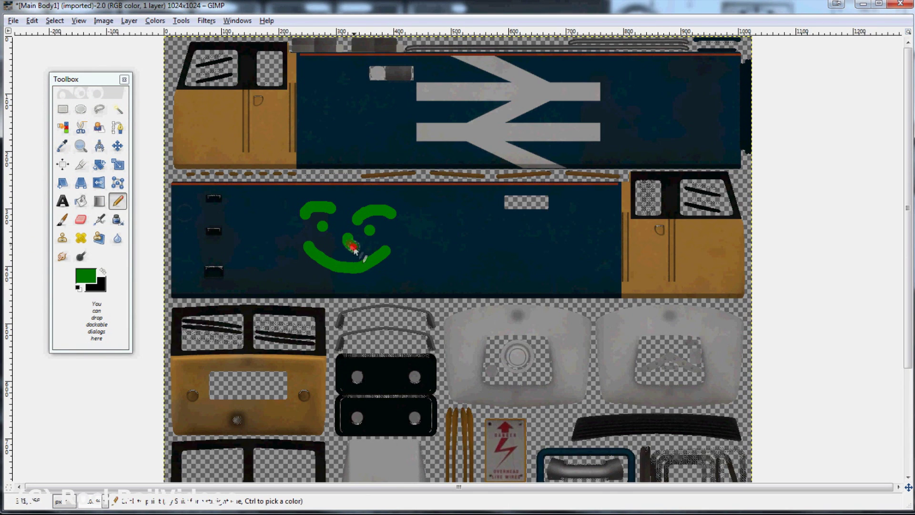
# Draw a second green smiley face on the upper blue panel.
pyautogui.click(621, 86)
pyautogui.click(662, 84)
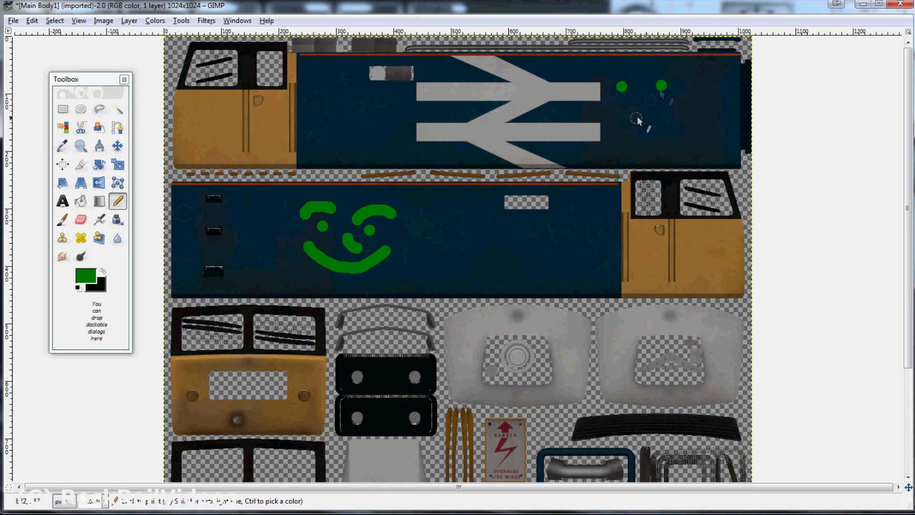
pyautogui.moveTo(630, 118)
pyautogui.mouseDown()
pyautogui.moveTo(671, 134)
pyautogui.moveTo(681, 127)
pyautogui.mouseUp()
pyautogui.click(651, 105)
pyautogui.moveTo(609, 75); pyautogui.dragTo(667, 71)
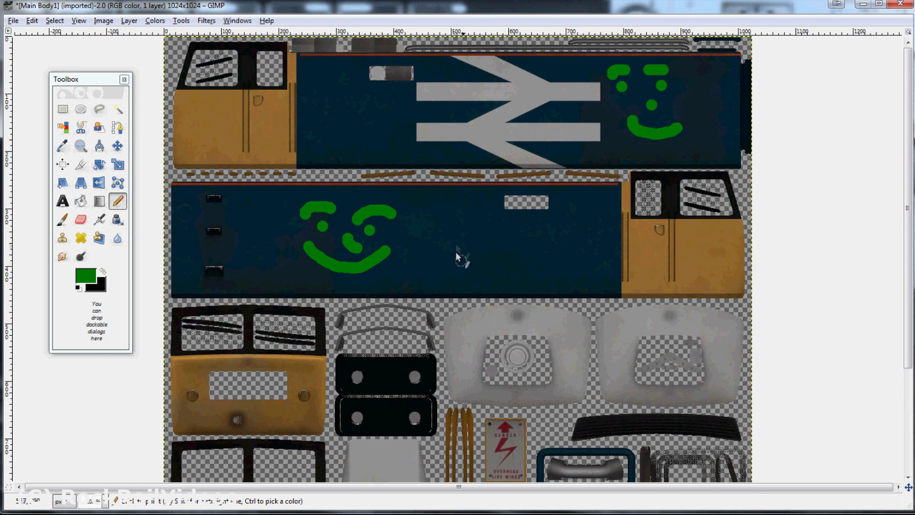
pyautogui.scroll(-3, 491, 269)
pyautogui.scroll(3, 501, 272)
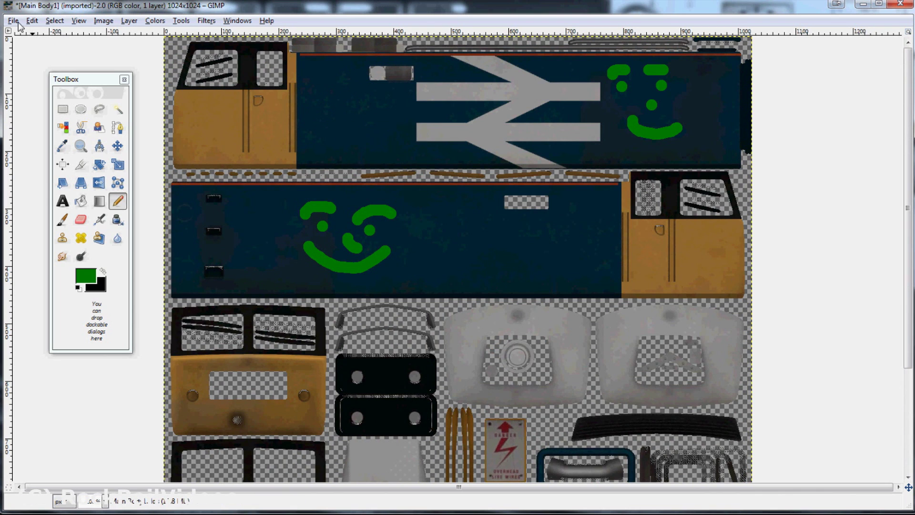
# Export the painted texture as Main Body Done.dds into the Demo Reskin Textures folder.
pyautogui.click(18, 22)
pyautogui.click(45, 177)
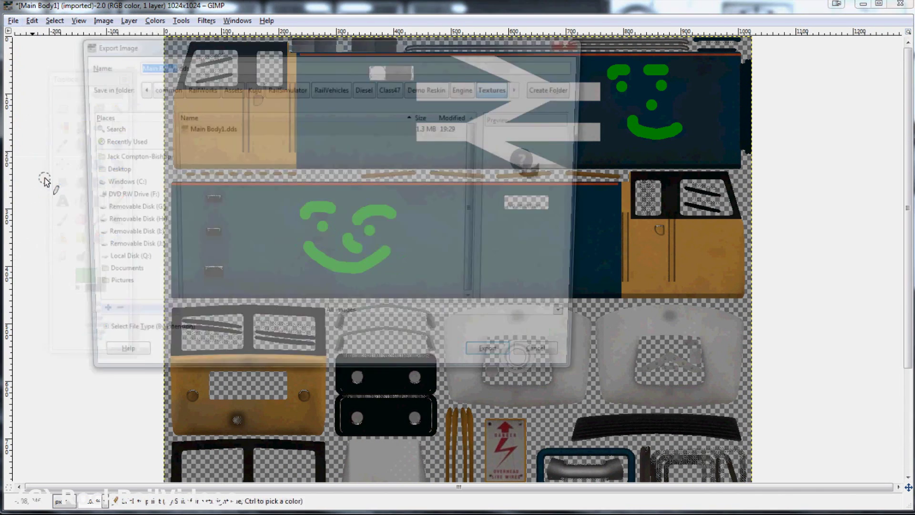
pyautogui.click(171, 65)
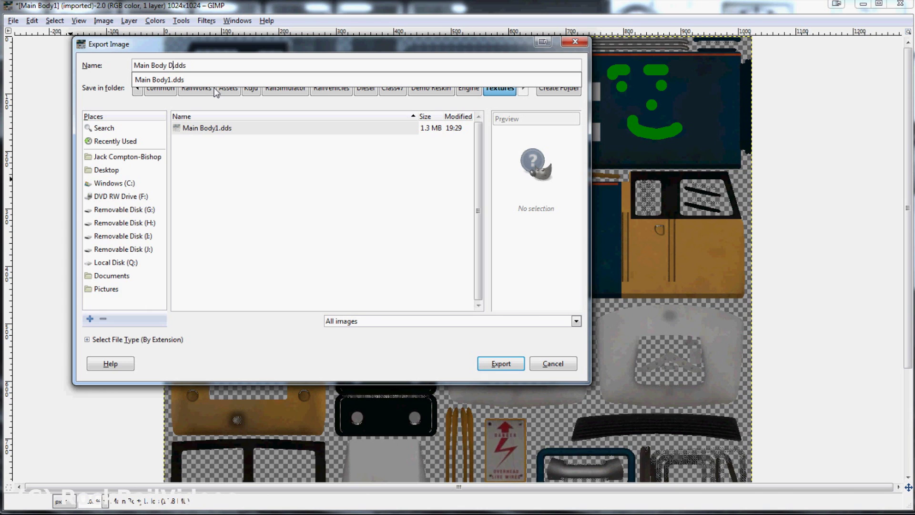
pyautogui.press('Return')
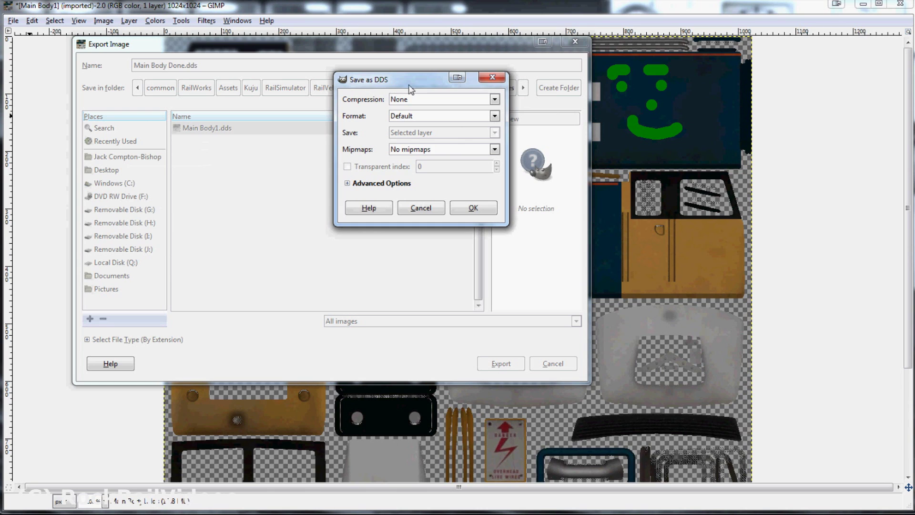
# Save the DDS with BC2 / DXT3 compression and generated mipmaps.
pyautogui.click(494, 99)
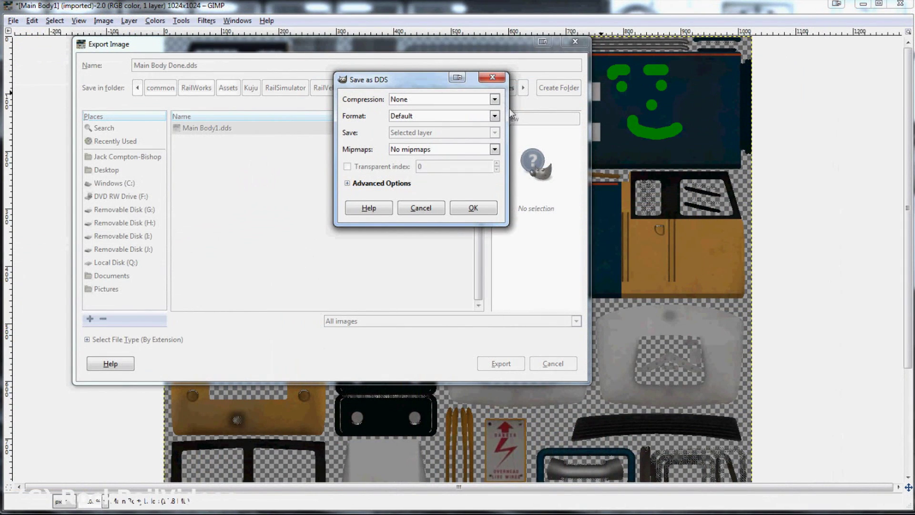
pyautogui.click(495, 99)
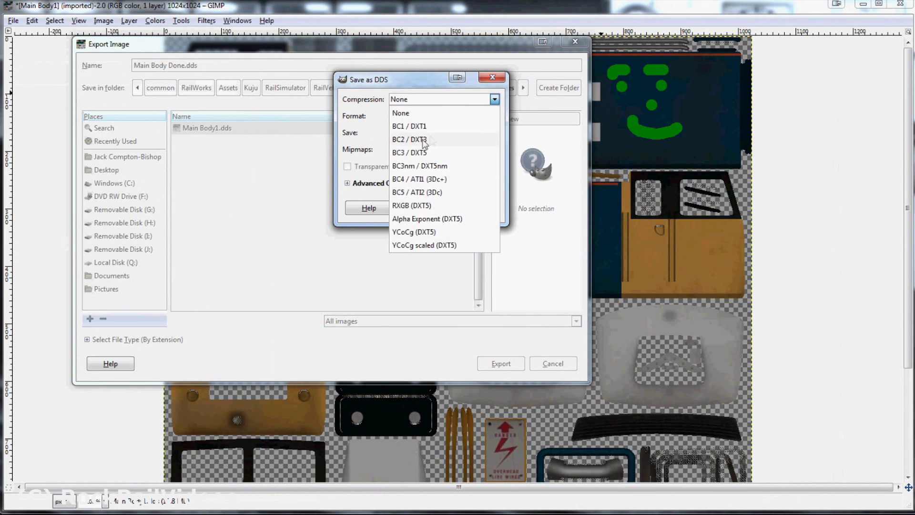
pyautogui.click(457, 141)
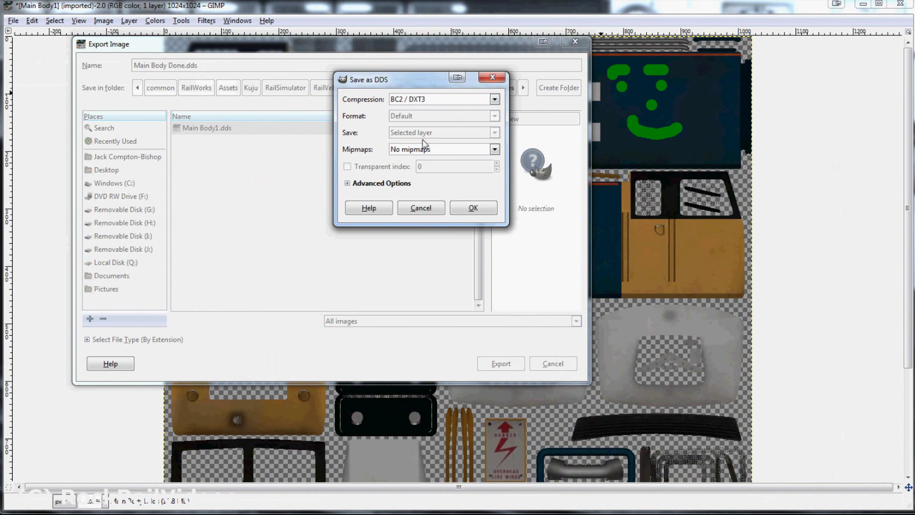
pyautogui.click(494, 150)
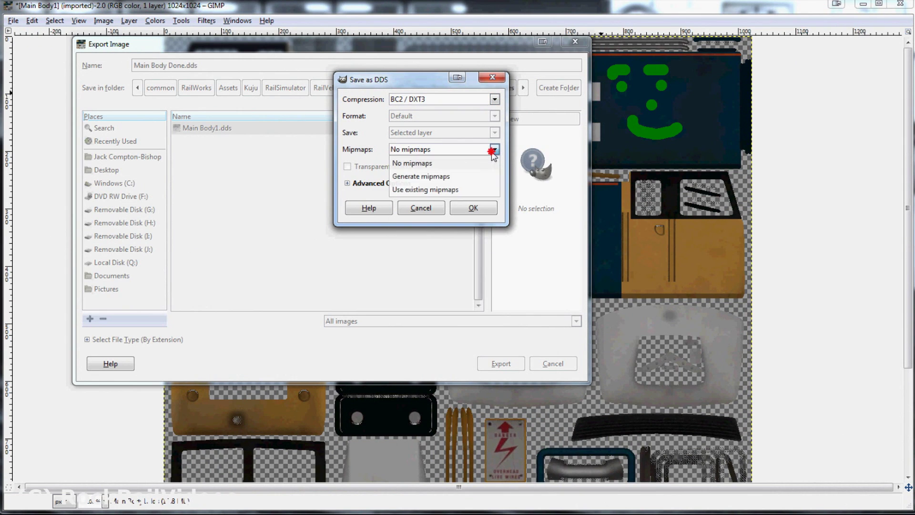
pyautogui.click(445, 177)
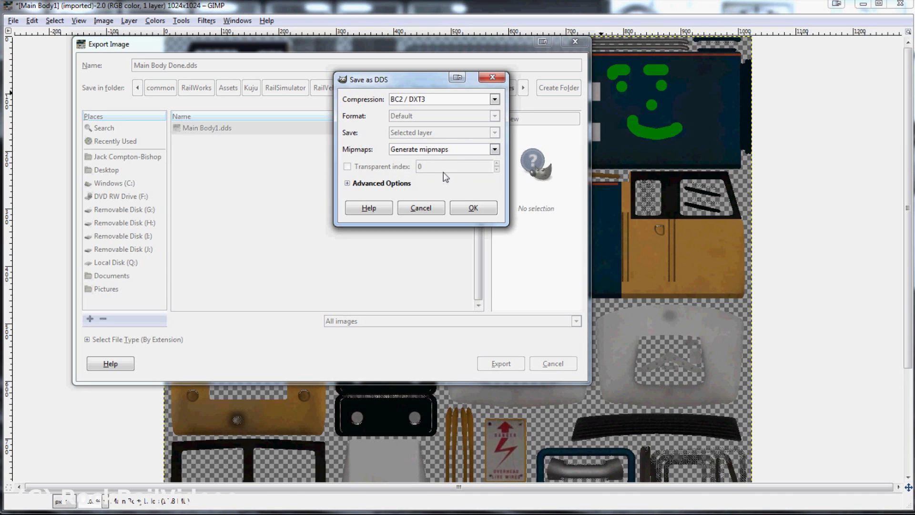
pyautogui.click(473, 208)
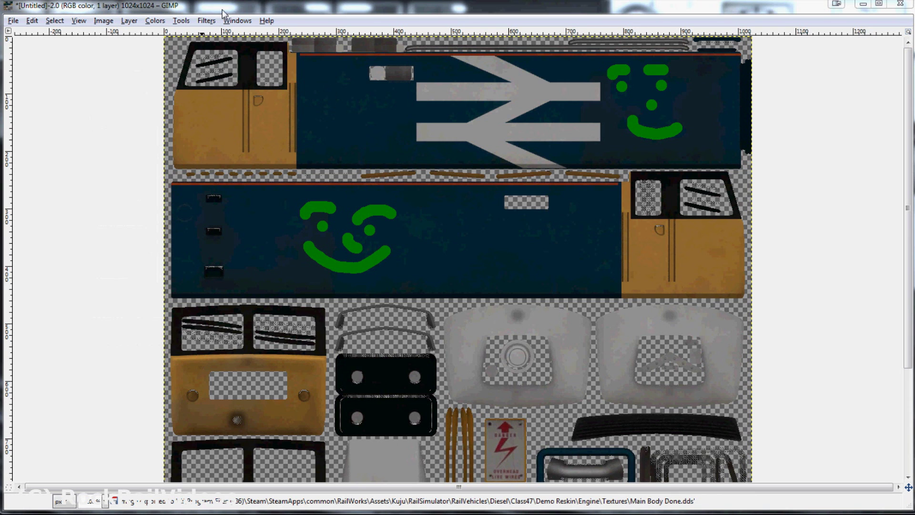
# Put GIMP away and import Main Body Done into the class47_01 texture via DDSTool's Import DDS Data.
pyautogui.click(862, 4)
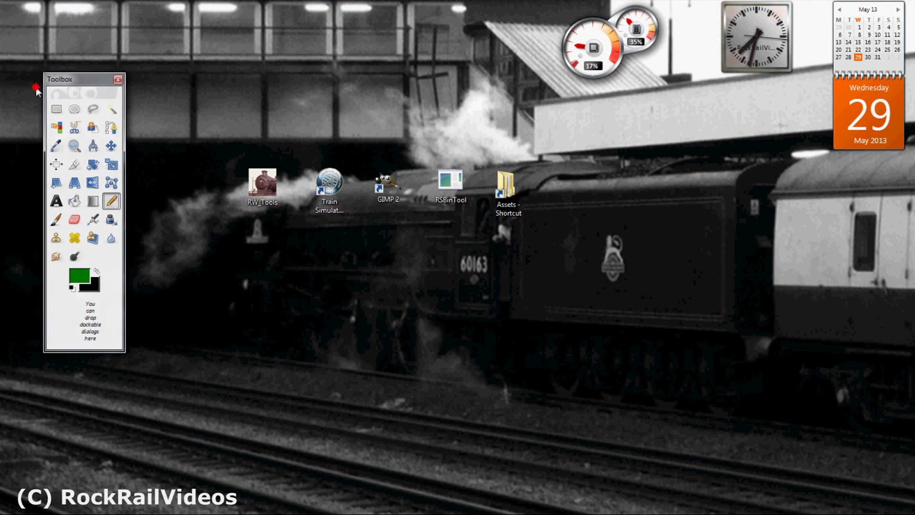
pyautogui.click(124, 79)
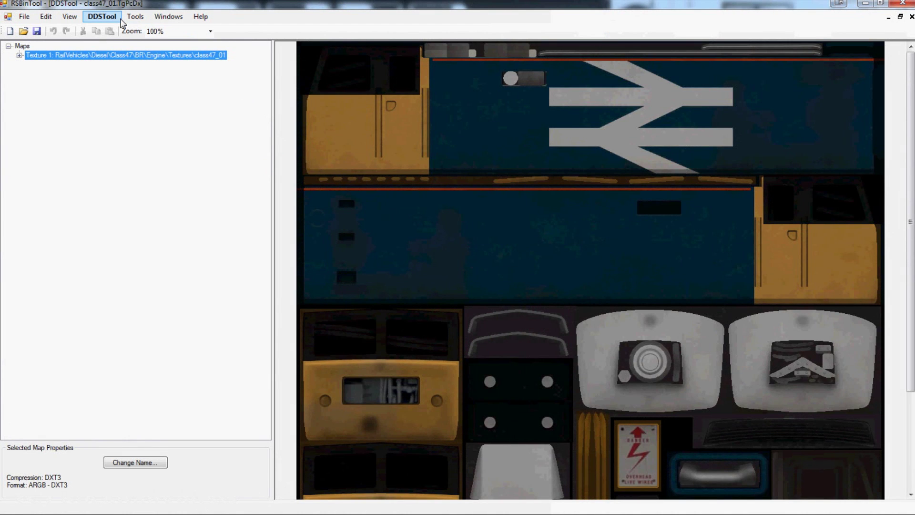
pyautogui.click(119, 19)
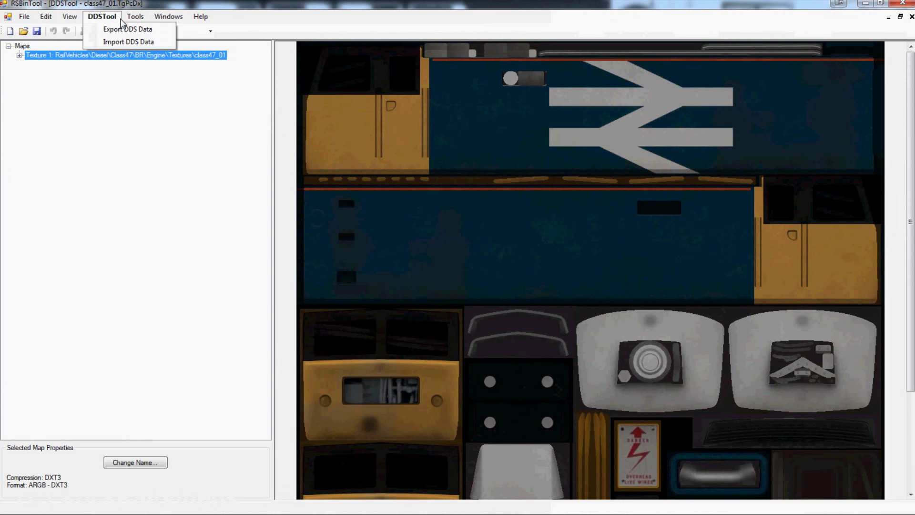
pyautogui.click(153, 41)
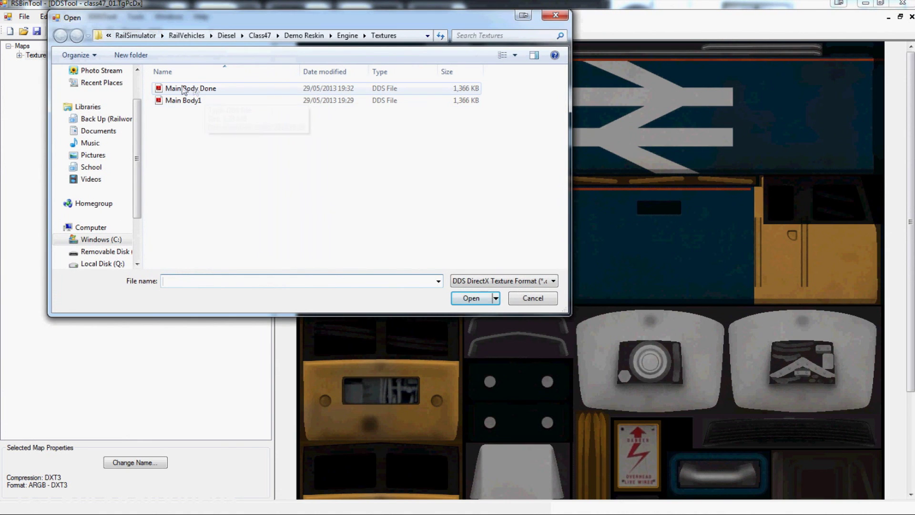
pyautogui.doubleClick(251, 91)
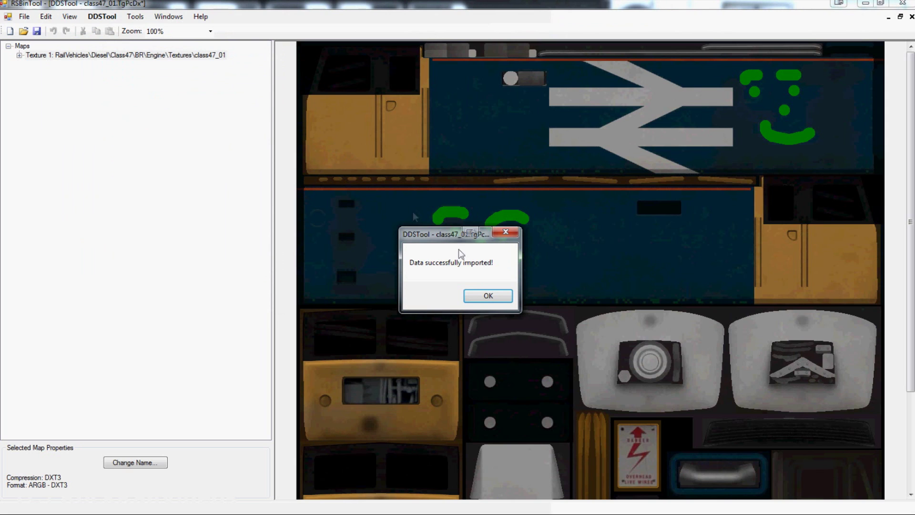
pyautogui.click(478, 296)
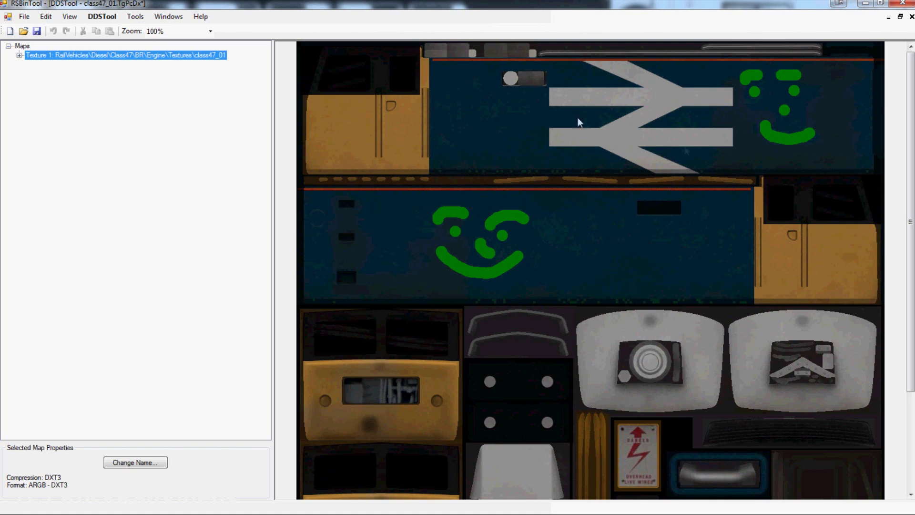
# Save the updated class47_01 texture file and minimise RSBinTool.
pyautogui.click(25, 17)
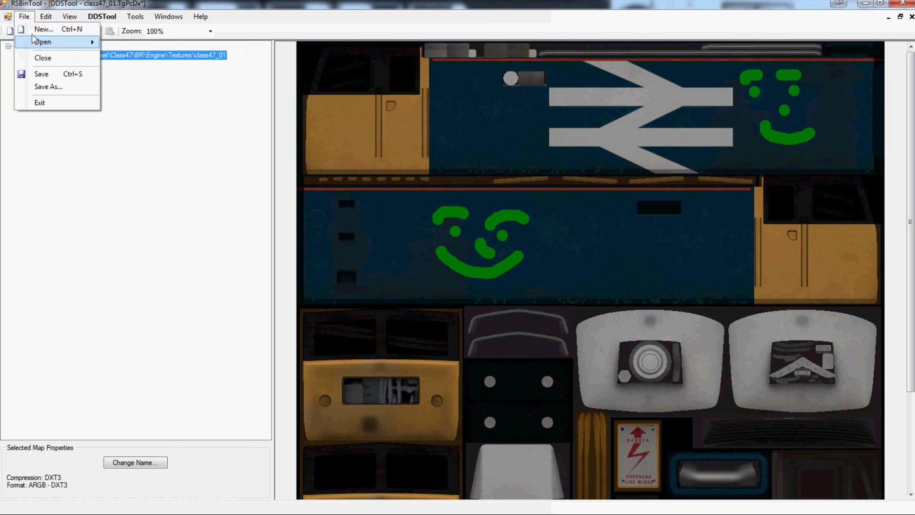
pyautogui.click(41, 75)
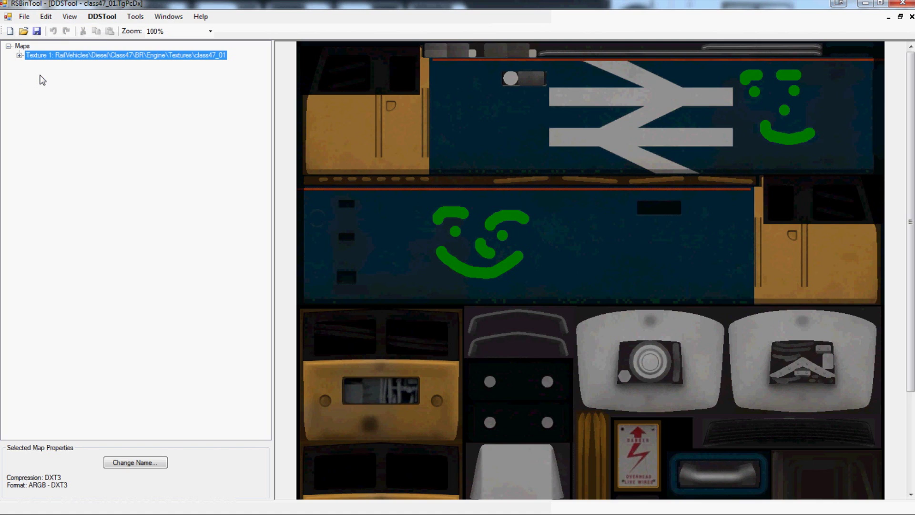
pyautogui.click(866, 5)
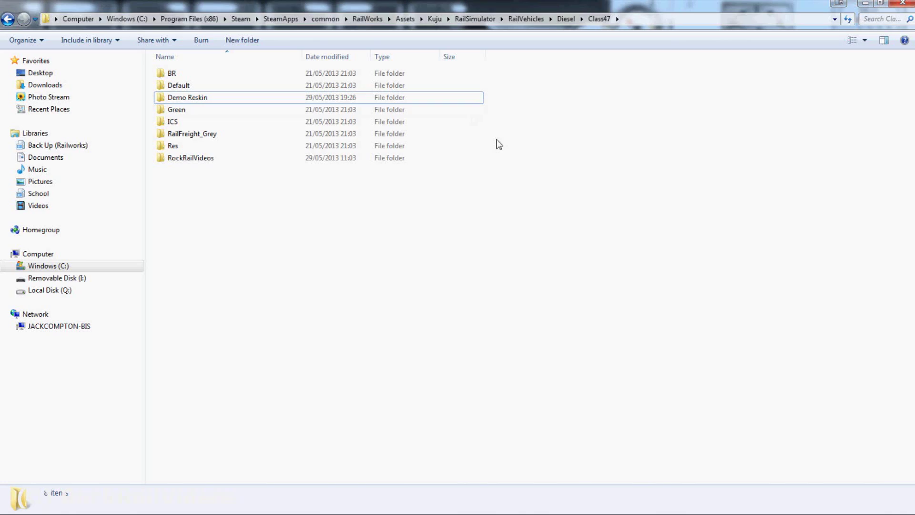
# Delete Blueprints.pak from the Kuju RailSimulator folder, close Explorer and launch Train Simulator 2013.
pyautogui.click(434, 19)
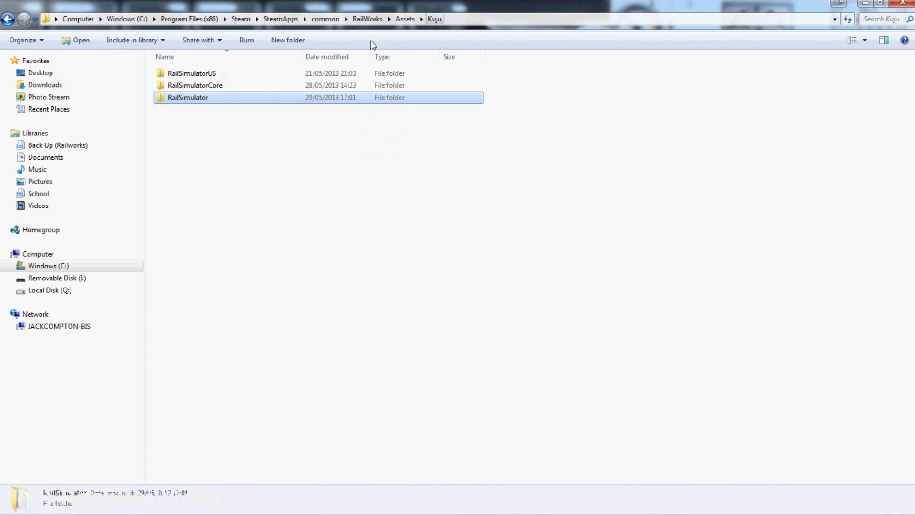
pyautogui.doubleClick(186, 98)
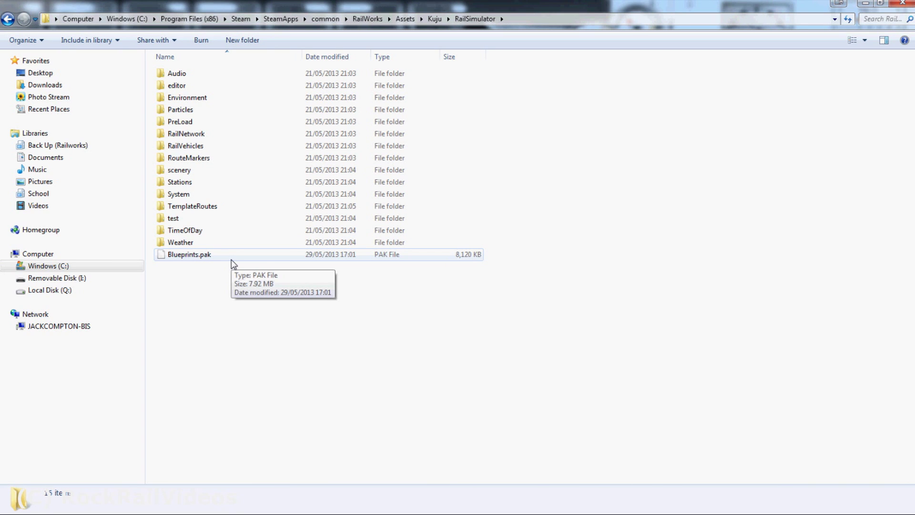
pyautogui.click(232, 261)
pyautogui.press('Delete')
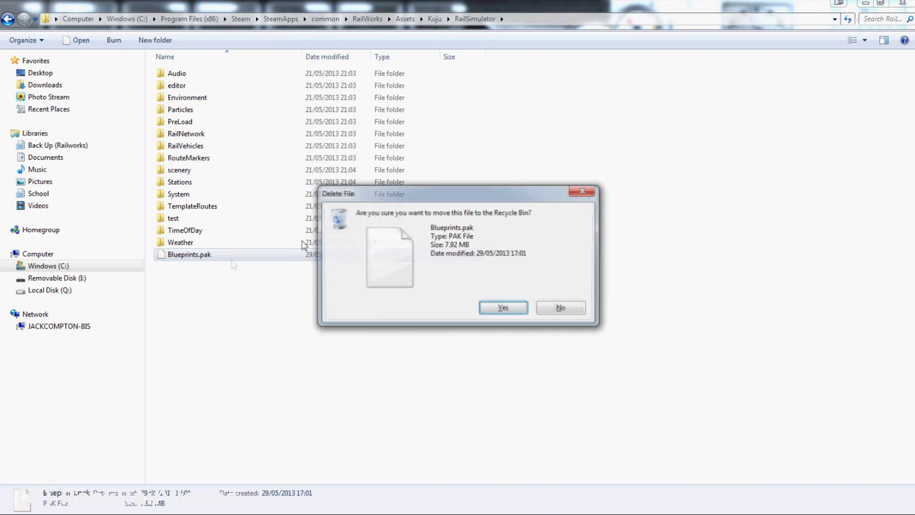
pyautogui.click(504, 305)
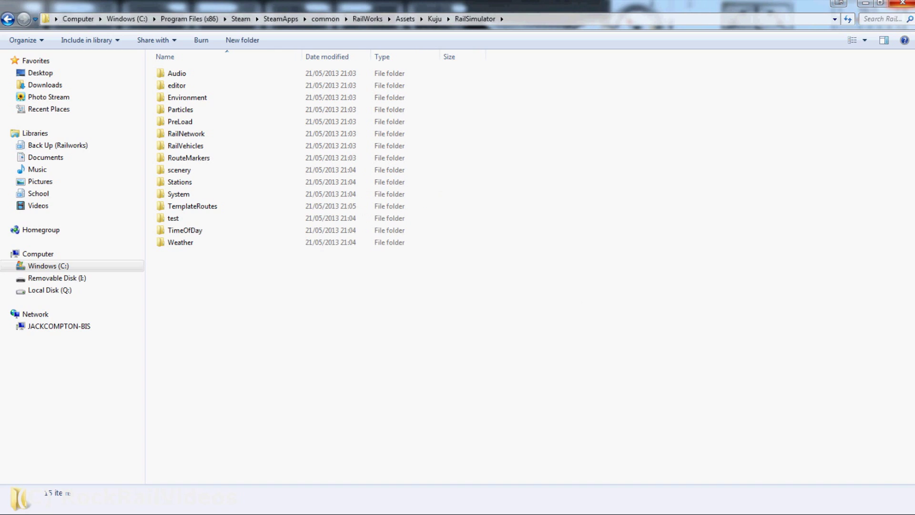
pyautogui.click(911, 5)
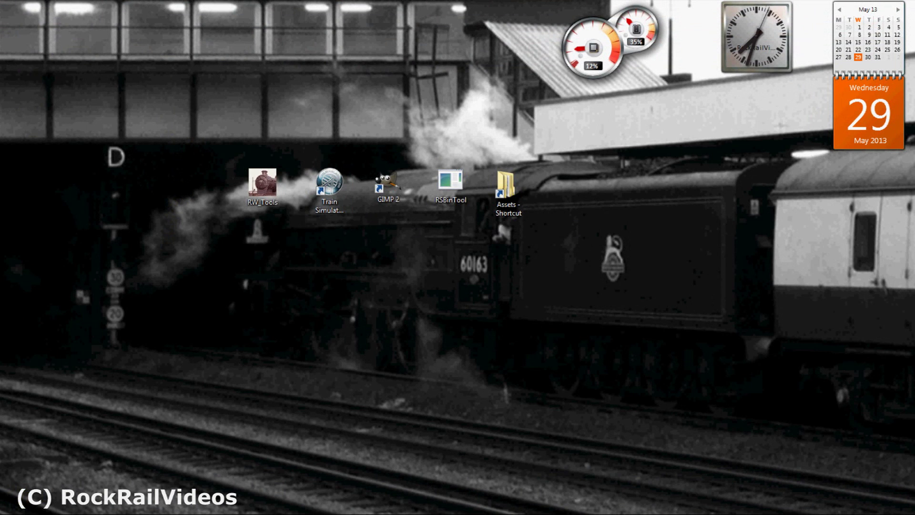
pyautogui.doubleClick(334, 201)
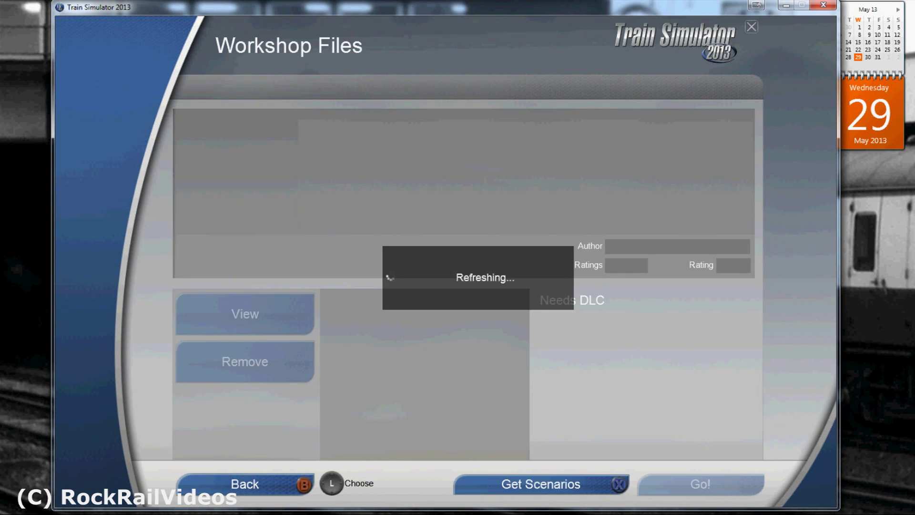
# Skip to the main menu and open the scenario editor for the Wagon Shop route.
pyautogui.press('Escape')
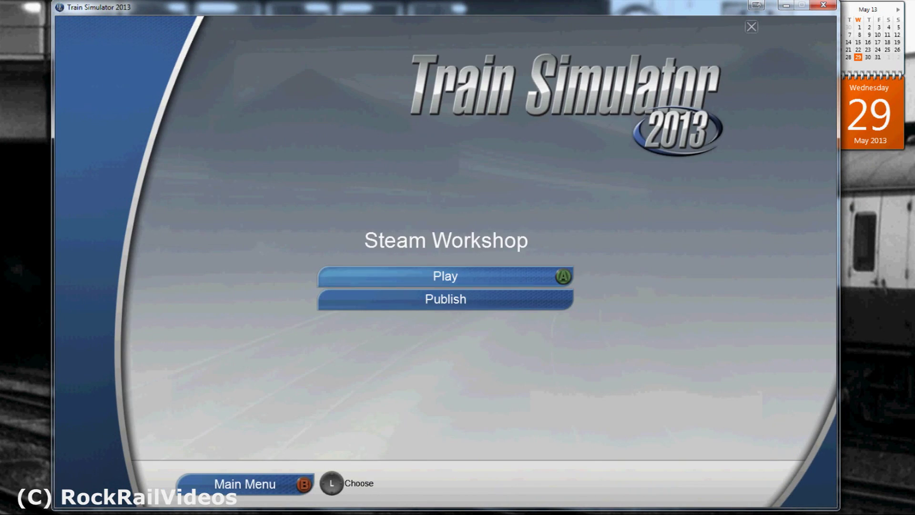
pyautogui.press('Escape')
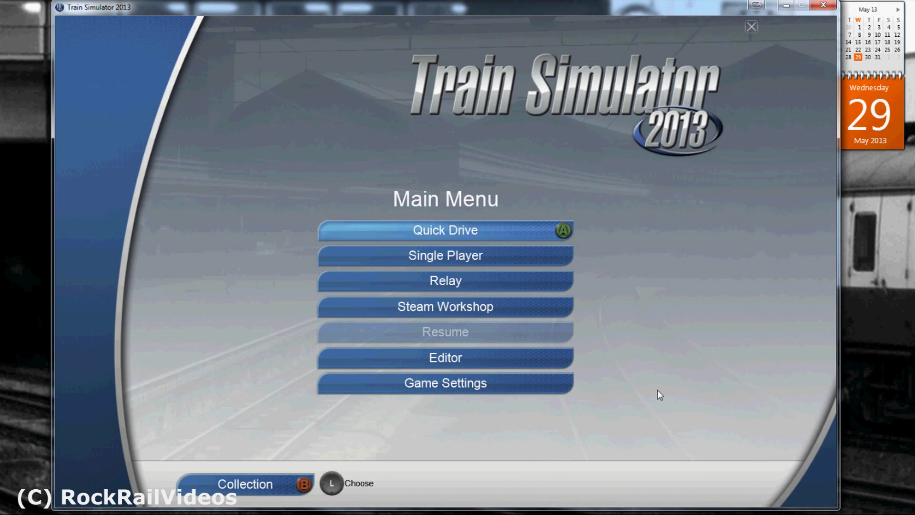
pyautogui.click(529, 361)
pyautogui.press('Down')
pyautogui.press('Down')
pyautogui.press('Down')
pyautogui.press('Down')
pyautogui.press('Down')
pyautogui.press('Down')
pyautogui.press('Down')
pyautogui.press('Down')
pyautogui.press('Down')
pyautogui.press('Down')
pyautogui.press('Down')
pyautogui.press('Down')
pyautogui.press('Down')
pyautogui.press('Down')
pyautogui.press('Down')
pyautogui.press('Down')
pyautogui.press('Down')
pyautogui.press('Down')
pyautogui.press('Down')
pyautogui.press('Down')
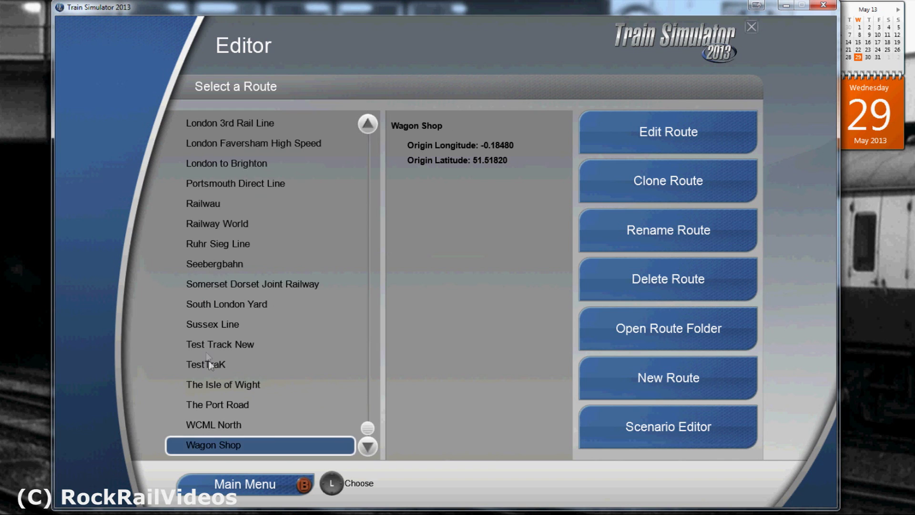
pyautogui.click(682, 423)
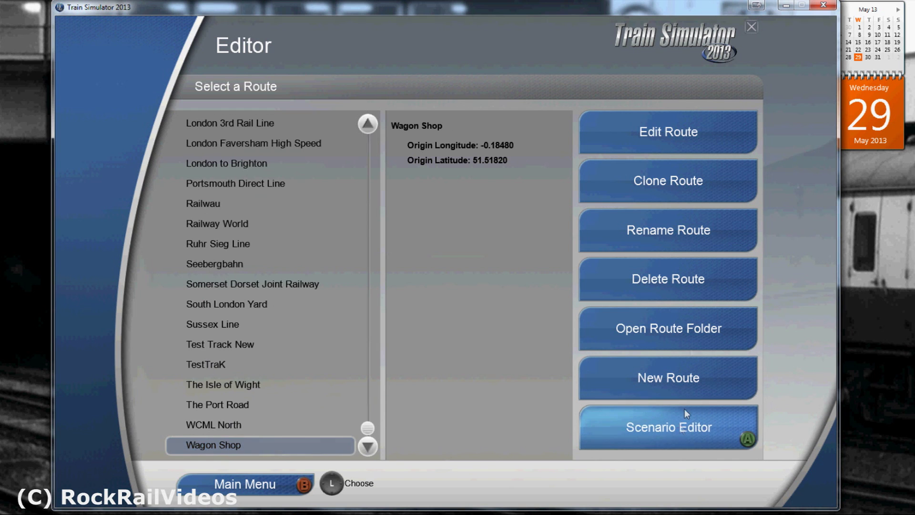
# Create a new free roam scenario named djhdutc57 at the route origin.
pyautogui.click(657, 387)
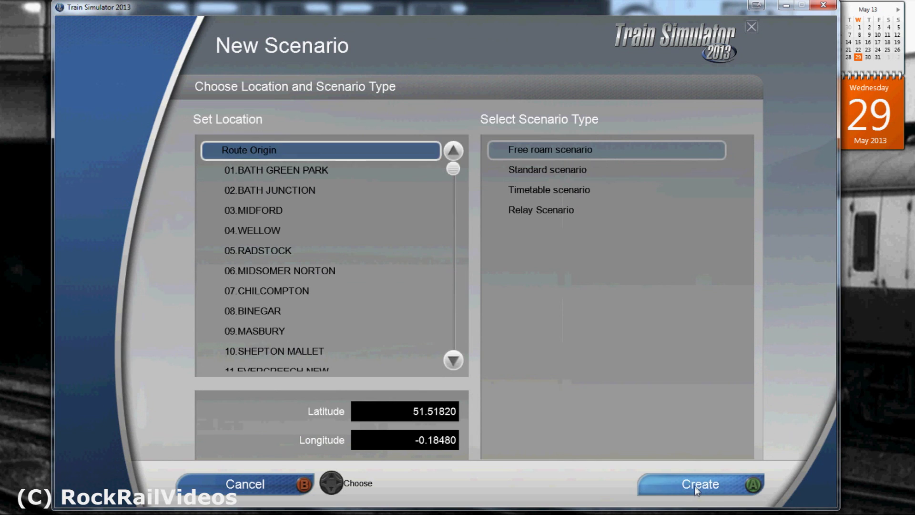
pyautogui.click(695, 484)
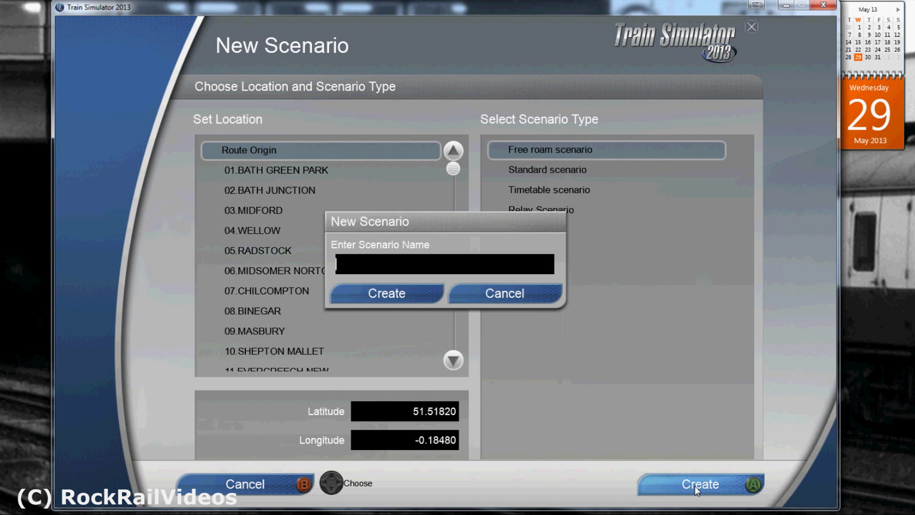
pyautogui.write('djhdutc57')
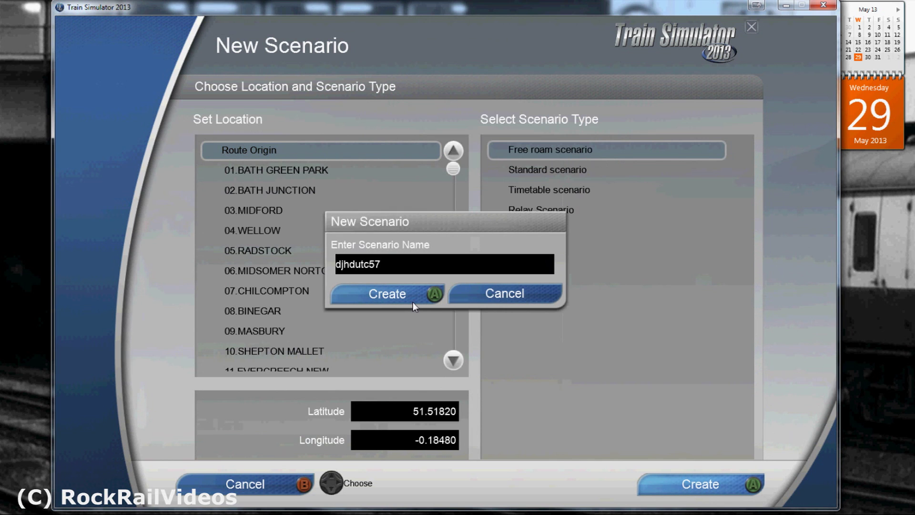
pyautogui.click(412, 302)
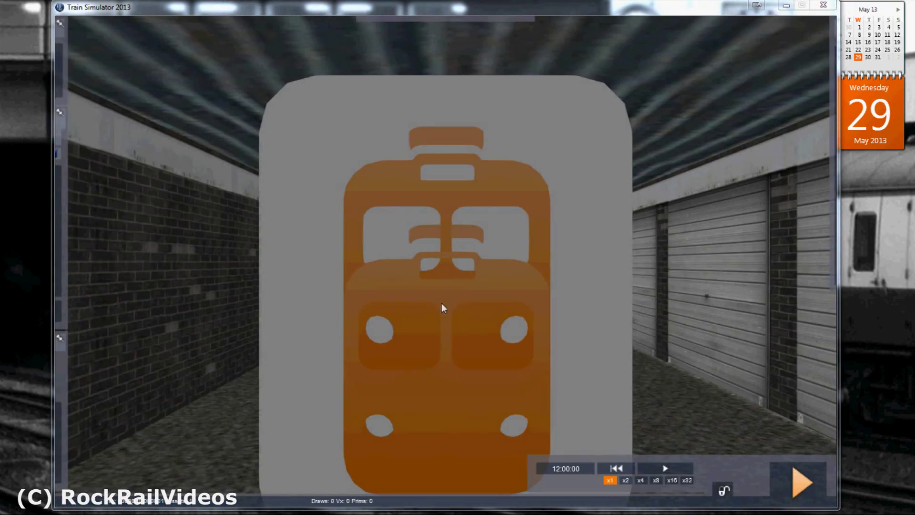
# Pick Class 47 Demo Reskin from the locomotive list and place it on the yard track beside the bogies.
pyautogui.scroll(-10, 700, 231)
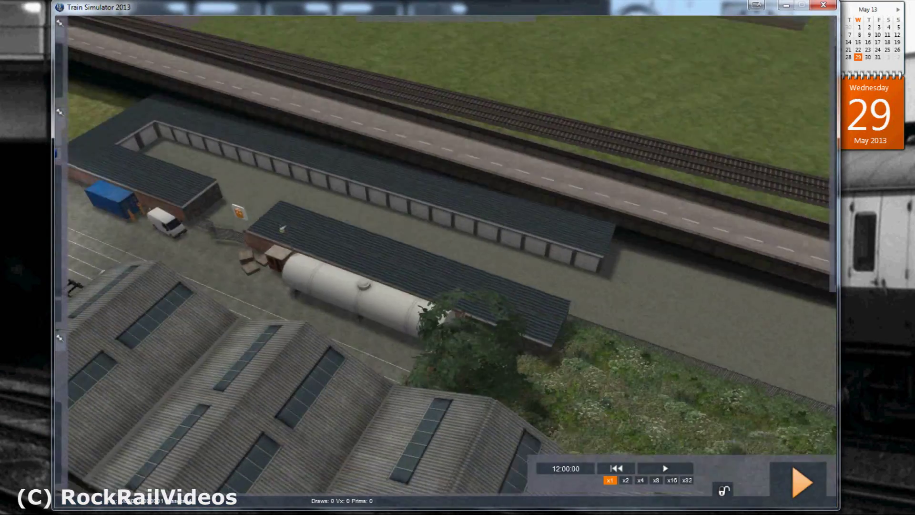
pyautogui.scroll(10, 623, 244)
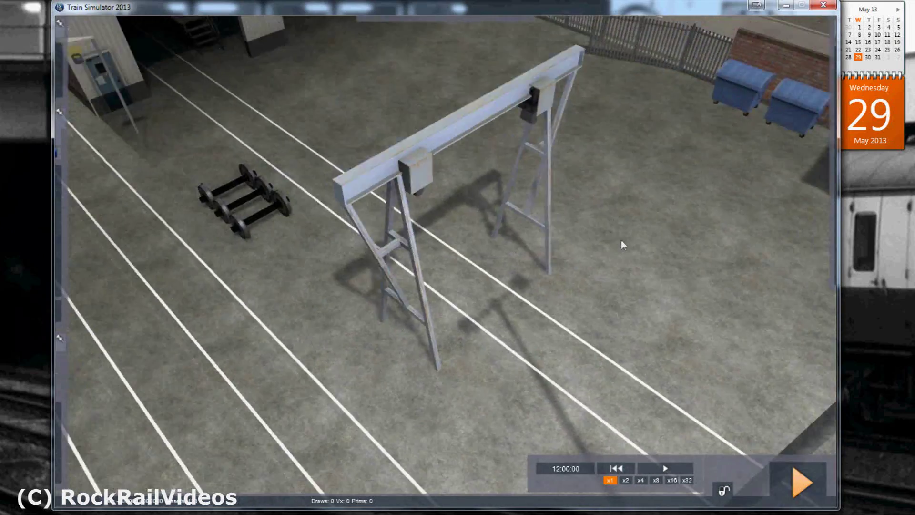
pyautogui.scroll(-4, 322, 225)
pyautogui.moveTo(60, 112)
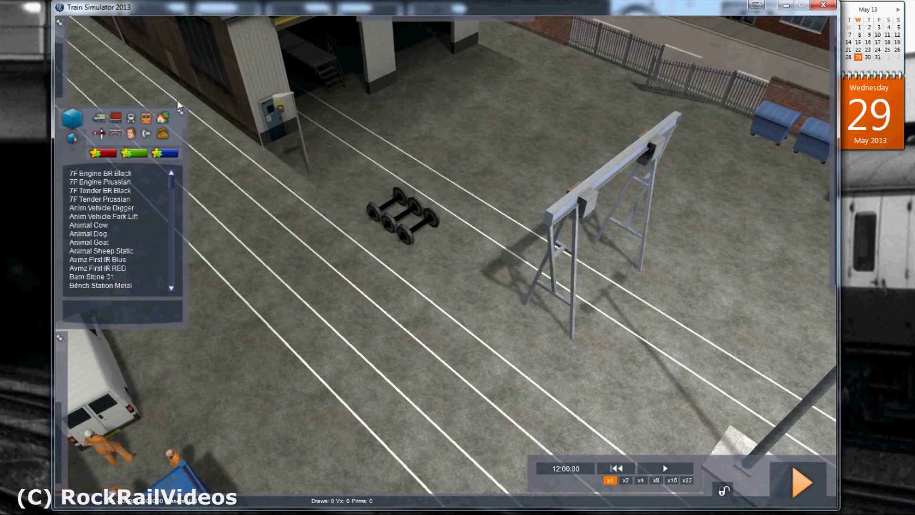
pyautogui.moveTo(69, 45)
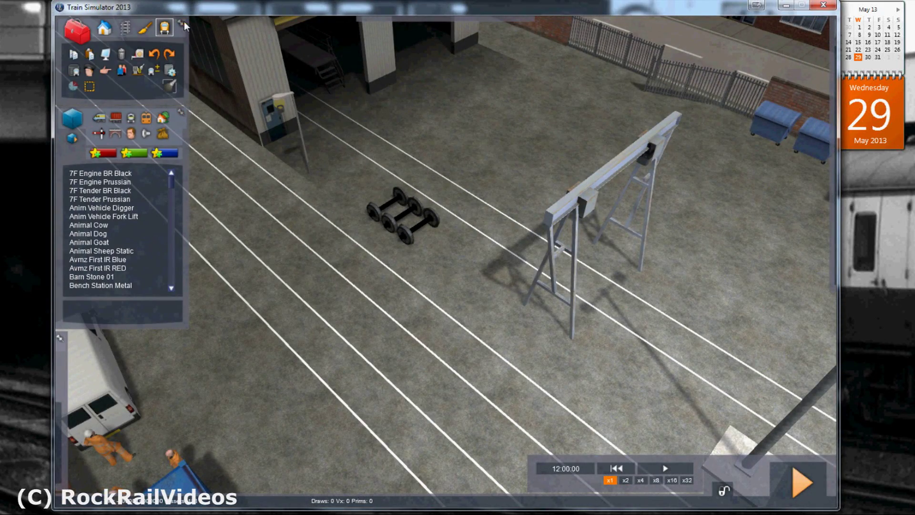
pyautogui.click(101, 123)
pyautogui.press('Down')
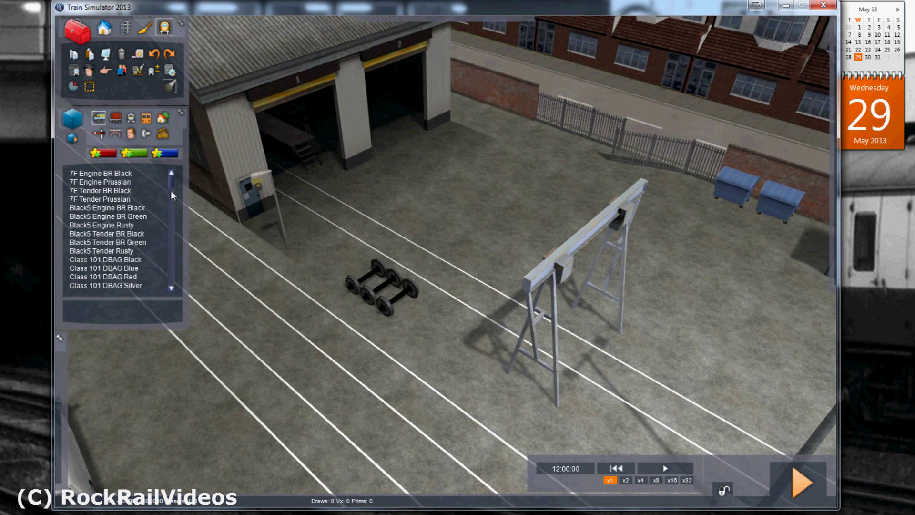
pyautogui.moveTo(171, 191); pyautogui.dragTo(173, 244)
pyautogui.scroll(-1, 113, 269)
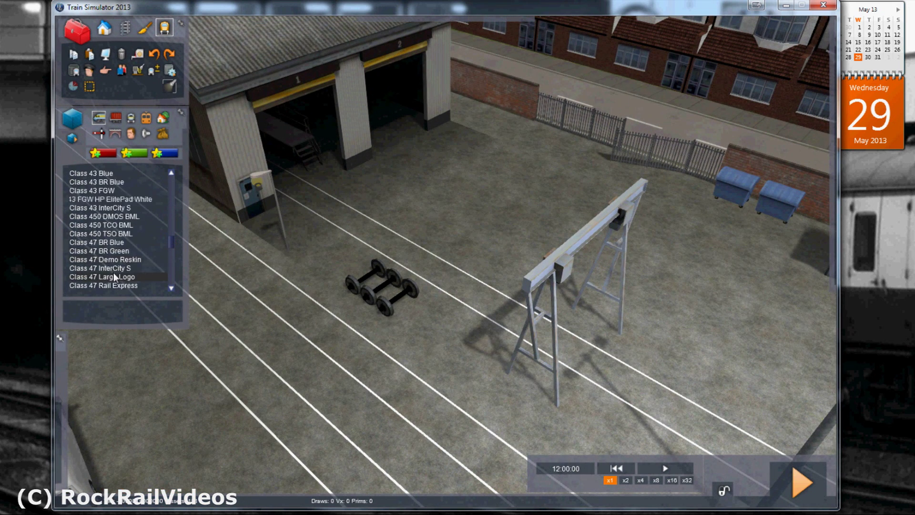
pyautogui.click(113, 259)
pyautogui.click(443, 259)
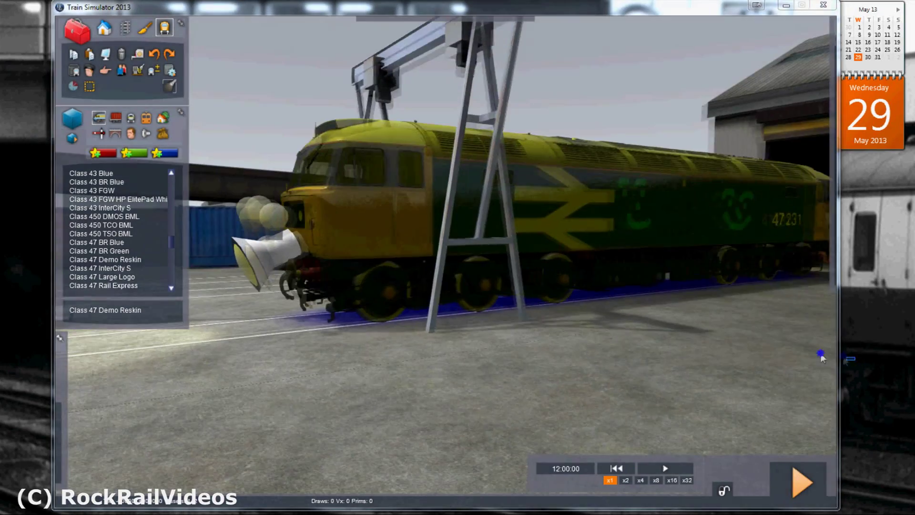
# Select then deselect the Class 47 to inspect its green smiley livery numbered 47 231.
pyautogui.rightClick(845, 358)
pyautogui.click(673, 379)
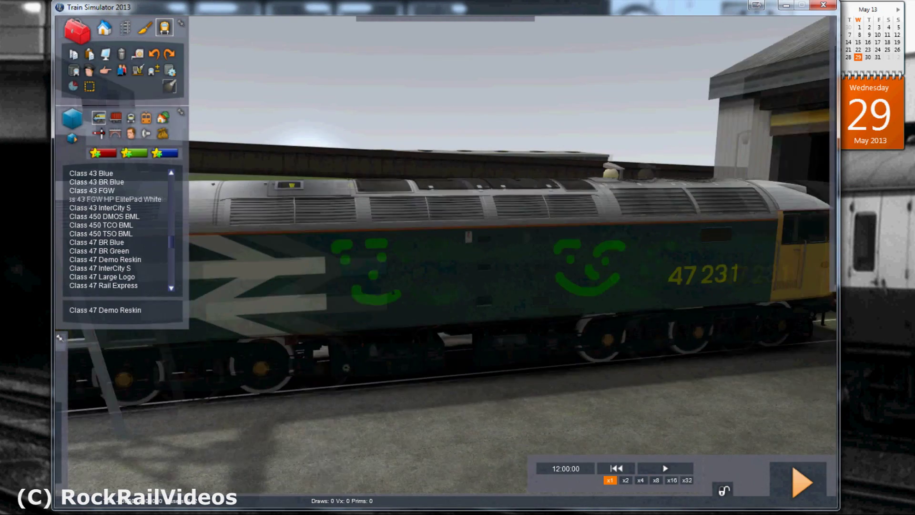
pyautogui.click(533, 176)
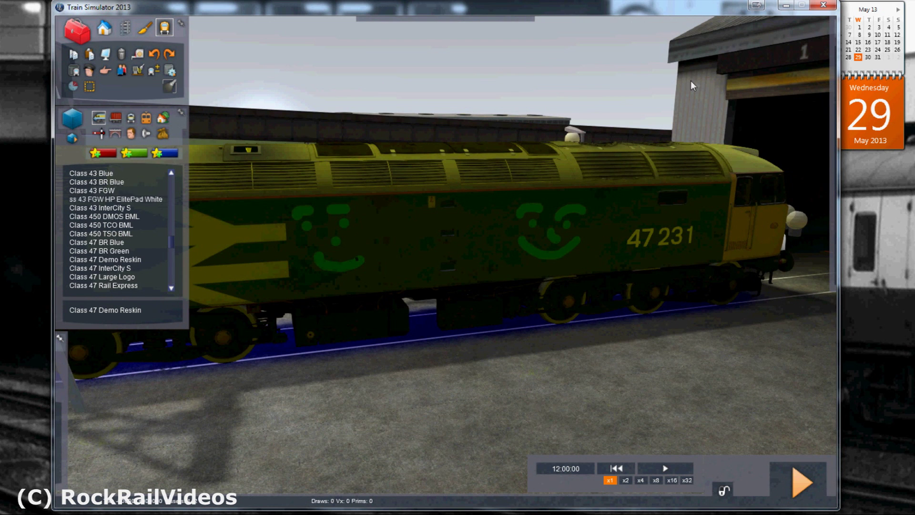
pyautogui.click(651, 72)
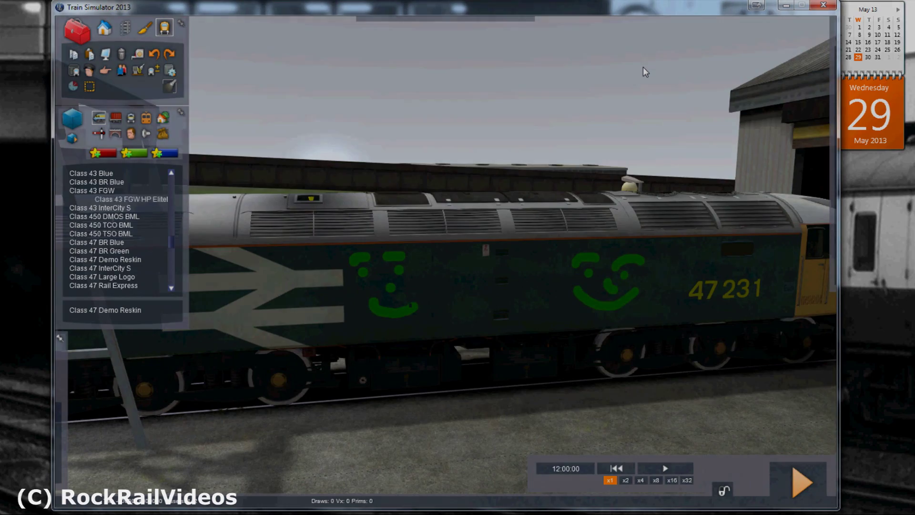